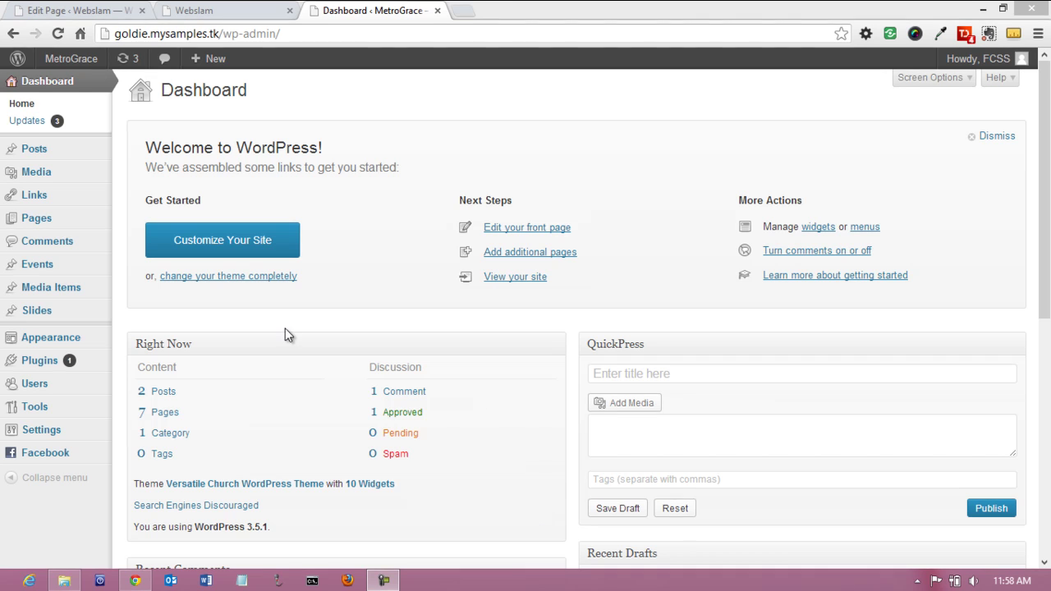
On the Webslam tab, scroll through the WEBSlam Day sections and videos, then return to the top.
{"action": "left_click", "coordinate": [212, 11]}
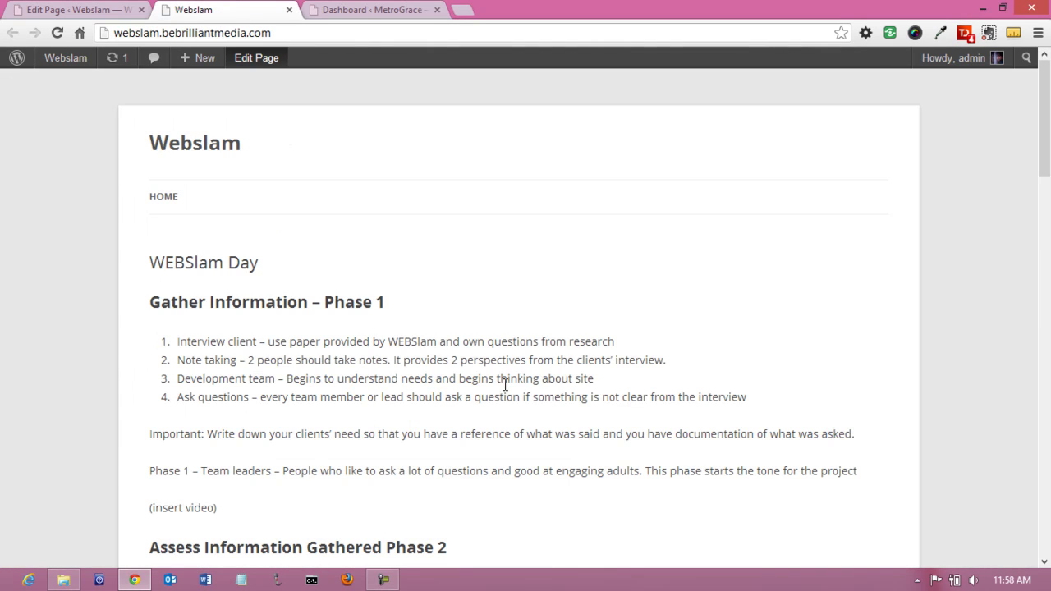
{"action": "scroll", "coordinate": [506, 394], "scroll_direction": "down", "scroll_amount": 4}
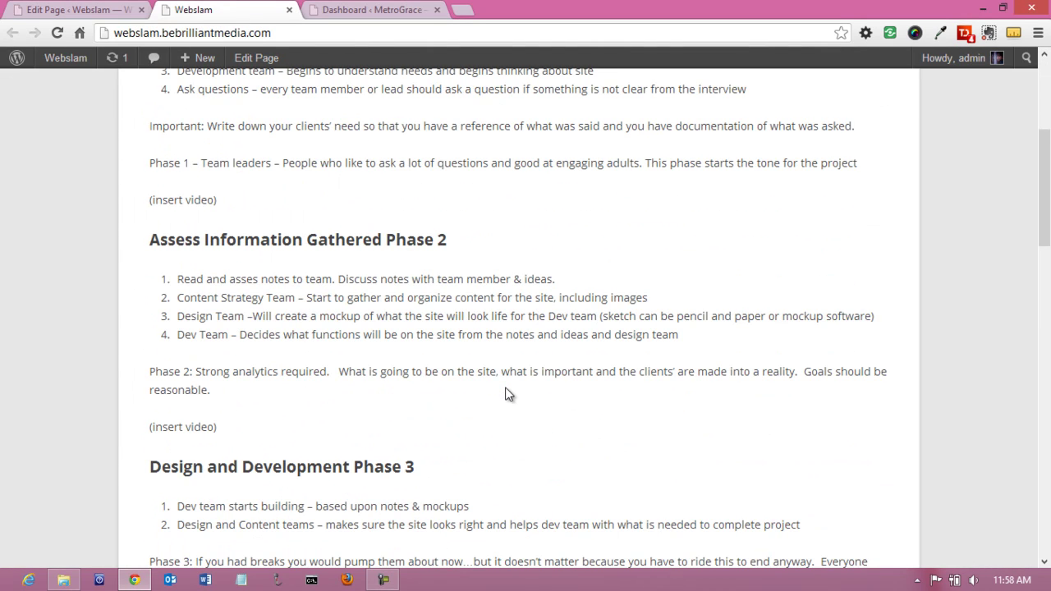
{"action": "scroll", "coordinate": [506, 394], "scroll_direction": "up", "scroll_amount": 3}
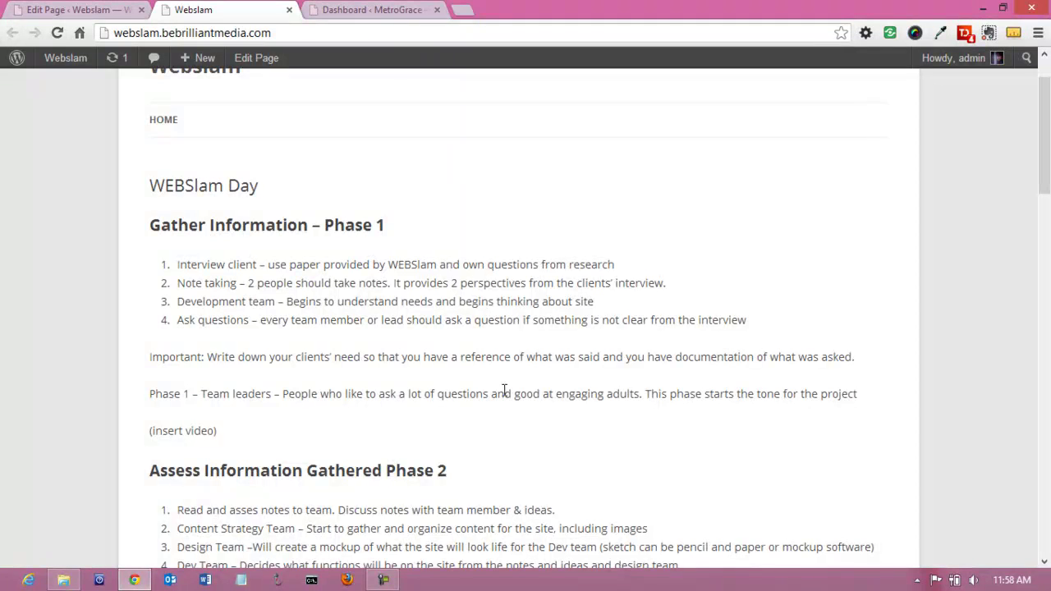
{"action": "scroll", "coordinate": [504, 393], "scroll_direction": "down", "scroll_amount": 6}
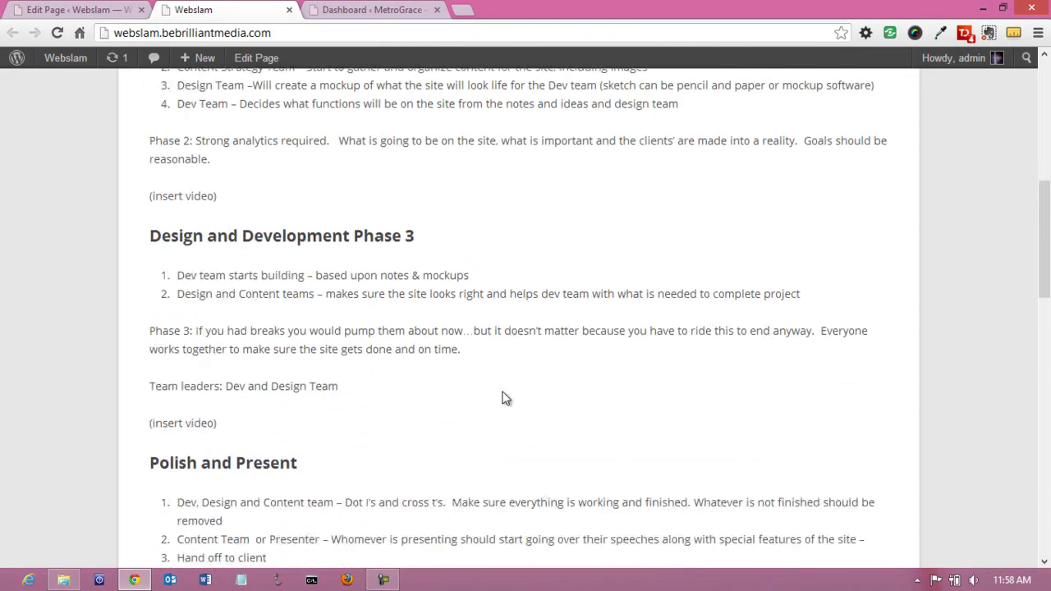
{"action": "scroll", "coordinate": [506, 398], "scroll_direction": "down", "scroll_amount": 1}
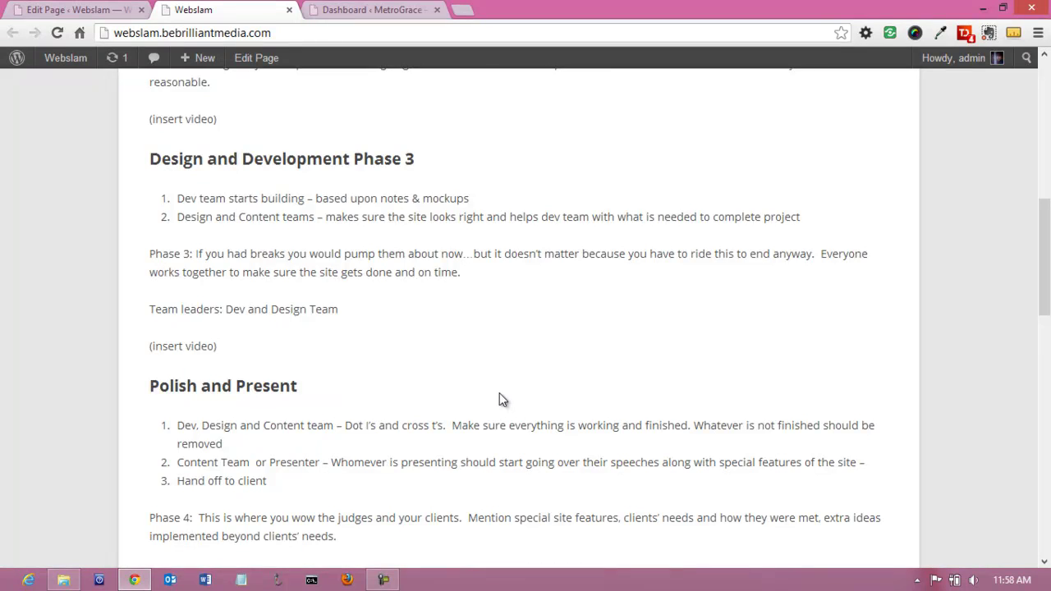
{"action": "scroll", "coordinate": [503, 400], "scroll_direction": "down", "scroll_amount": 6}
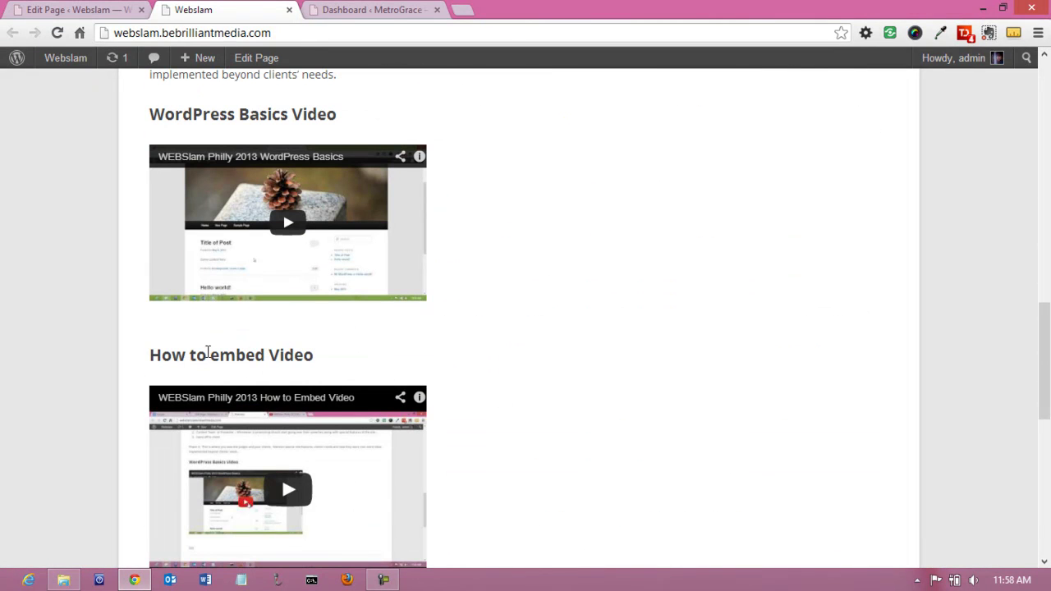
{"action": "scroll", "coordinate": [513, 480], "scroll_direction": "up", "scroll_amount": 2}
{"action": "scroll", "coordinate": [513, 486], "scroll_direction": "up", "scroll_amount": 12}
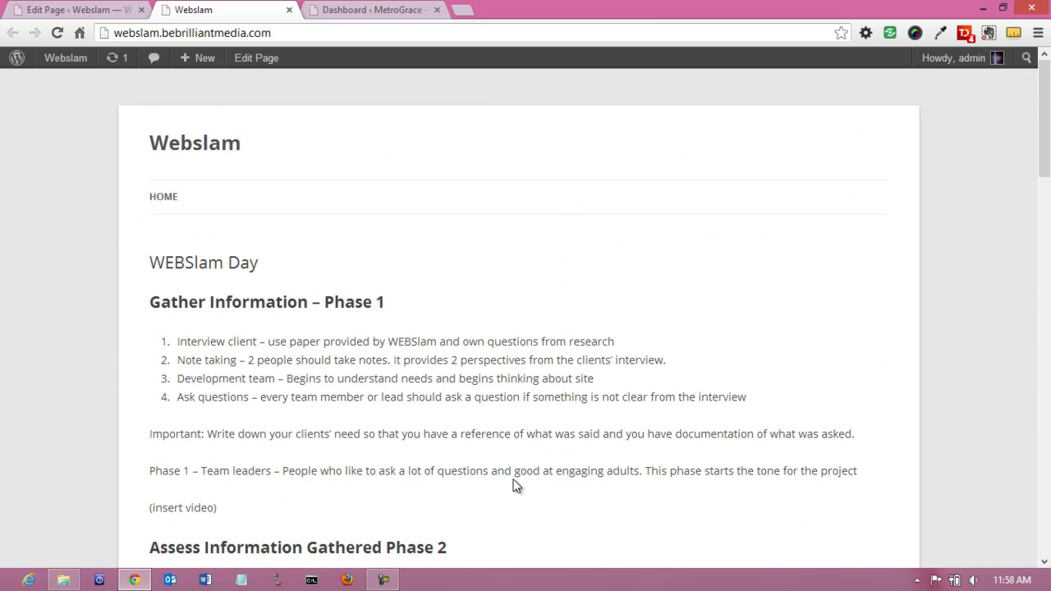
Switch back to the 'Dashboard « MetroGrace' admin tab.
{"action": "left_click", "coordinate": [345, 16]}
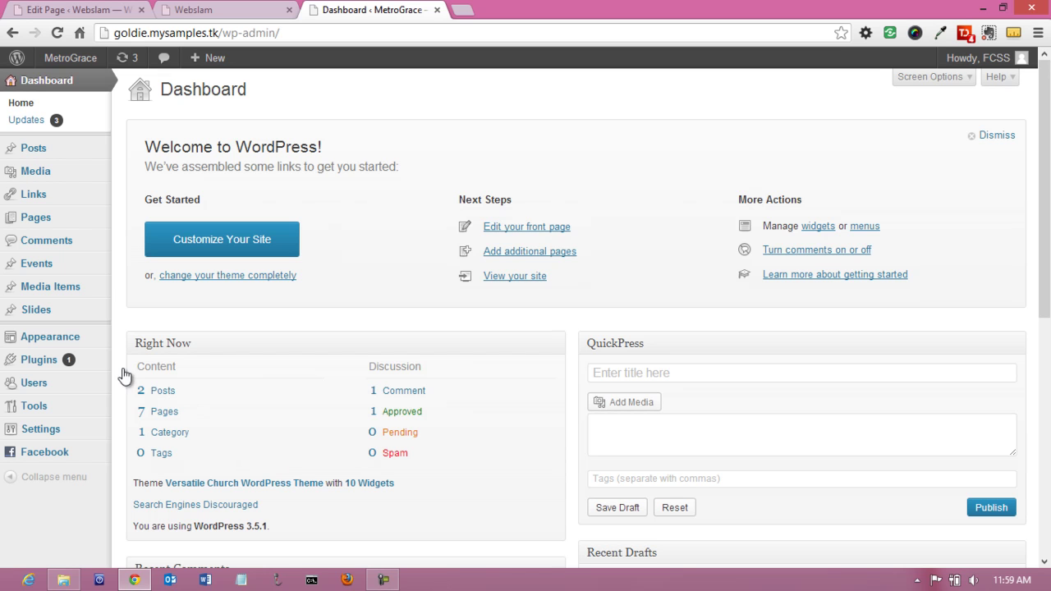
Go to Plugins > Add New and list Popular plugins, led by Jetpack and Contact Form 7.
{"action": "mouse_move", "coordinate": [84, 358]}
{"action": "left_click", "coordinate": [148, 377]}
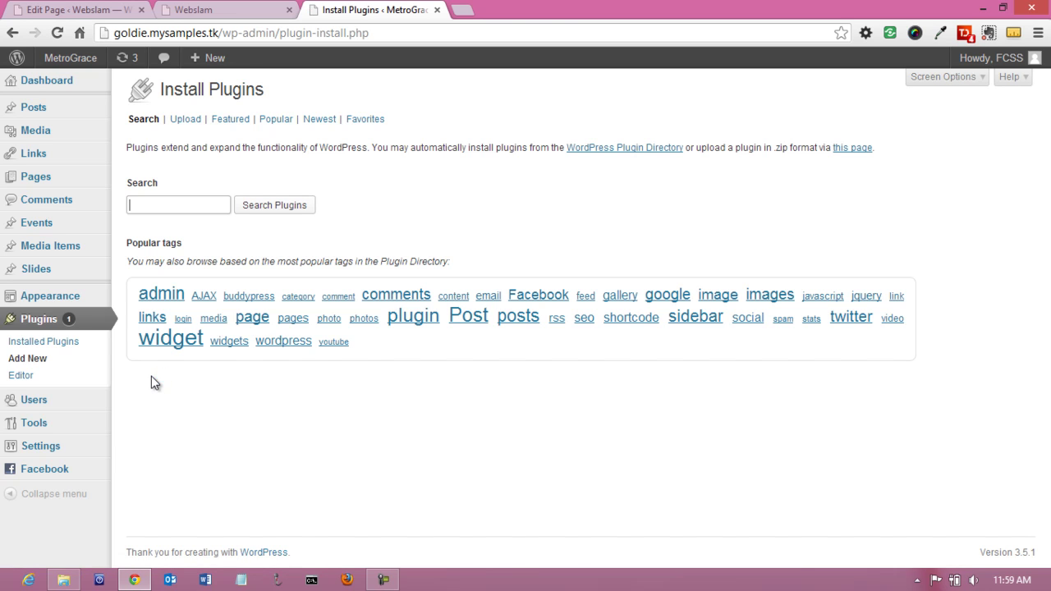
{"action": "left_click", "coordinate": [275, 123]}
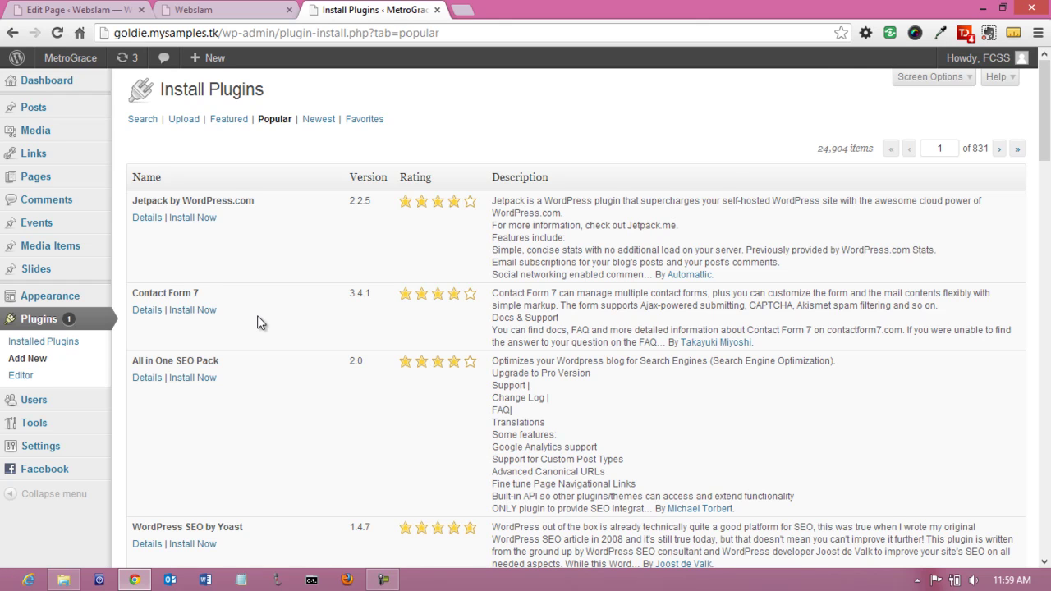
{"action": "scroll", "coordinate": [238, 394], "scroll_direction": "down", "scroll_amount": 1}
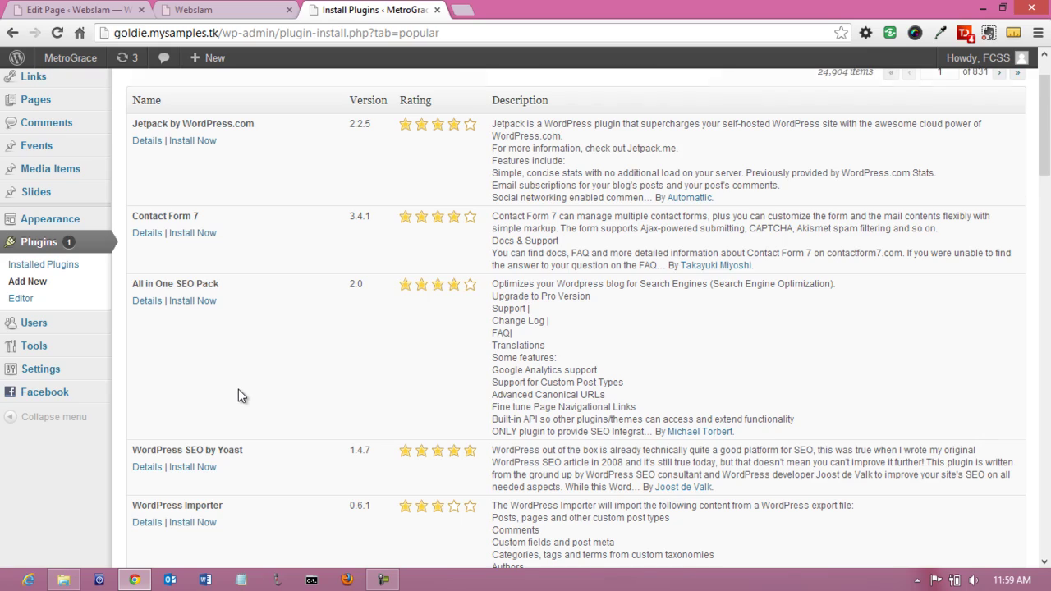
{"action": "scroll", "coordinate": [238, 389], "scroll_direction": "down", "scroll_amount": 4}
{"action": "scroll", "coordinate": [239, 394], "scroll_direction": "down", "scroll_amount": 5}
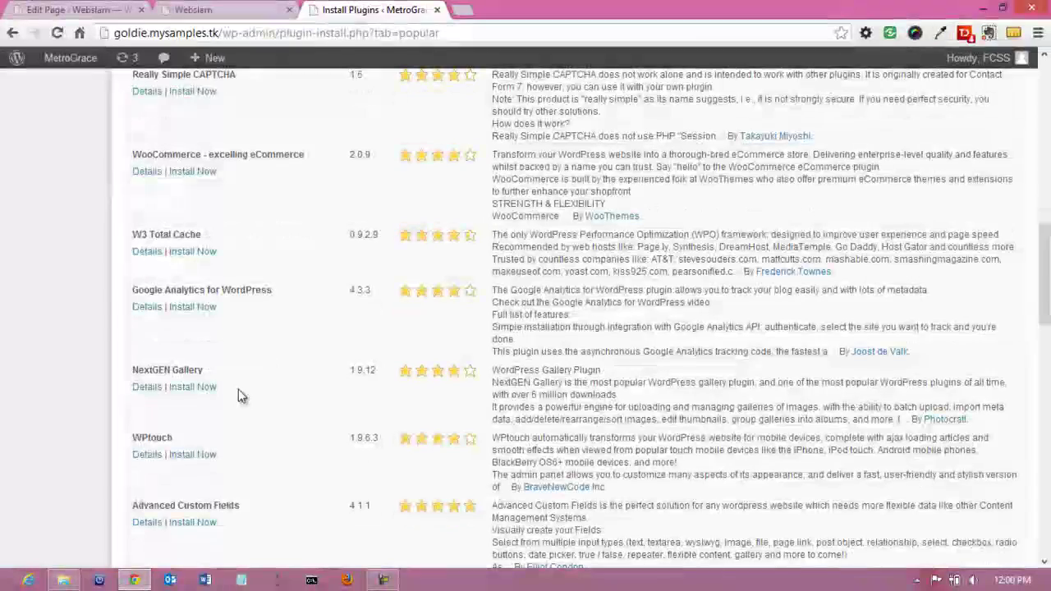
{"action": "scroll", "coordinate": [238, 395], "scroll_direction": "down", "scroll_amount": 2}
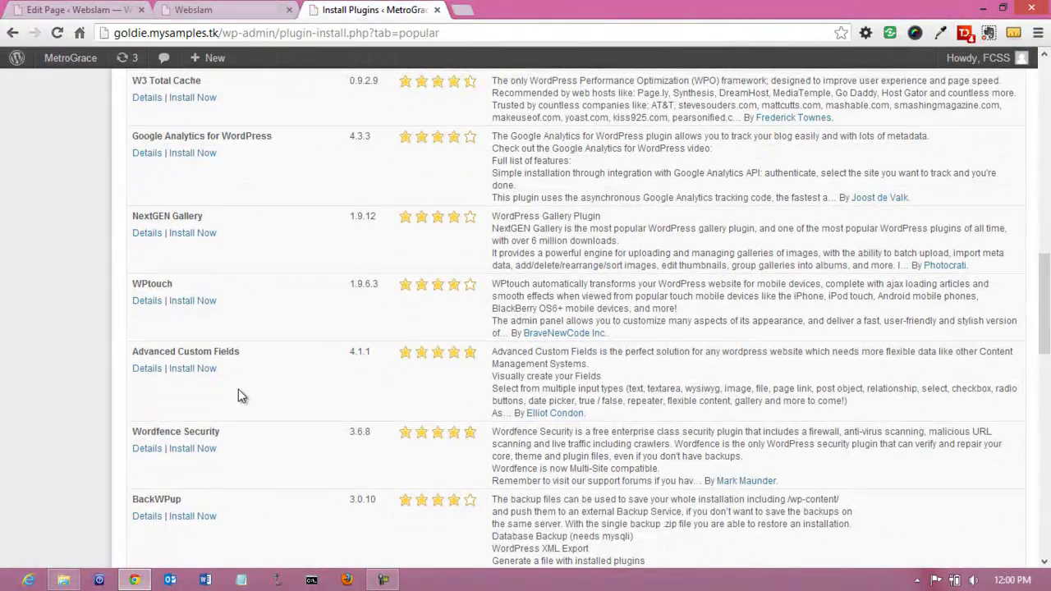
{"action": "scroll", "coordinate": [238, 396], "scroll_direction": "down", "scroll_amount": 1}
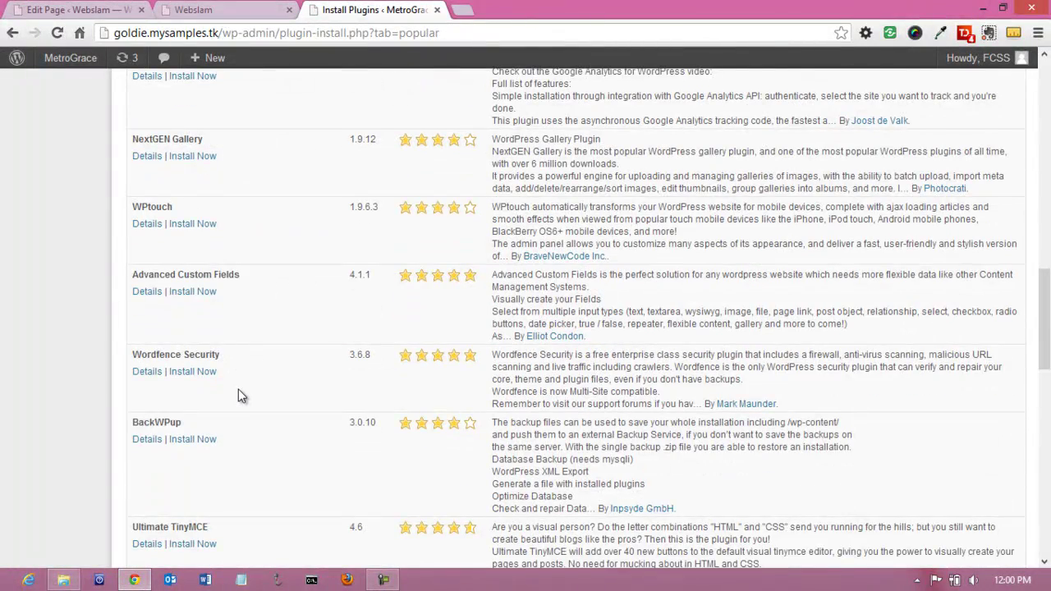
{"action": "scroll", "coordinate": [238, 396], "scroll_direction": "down", "scroll_amount": 4}
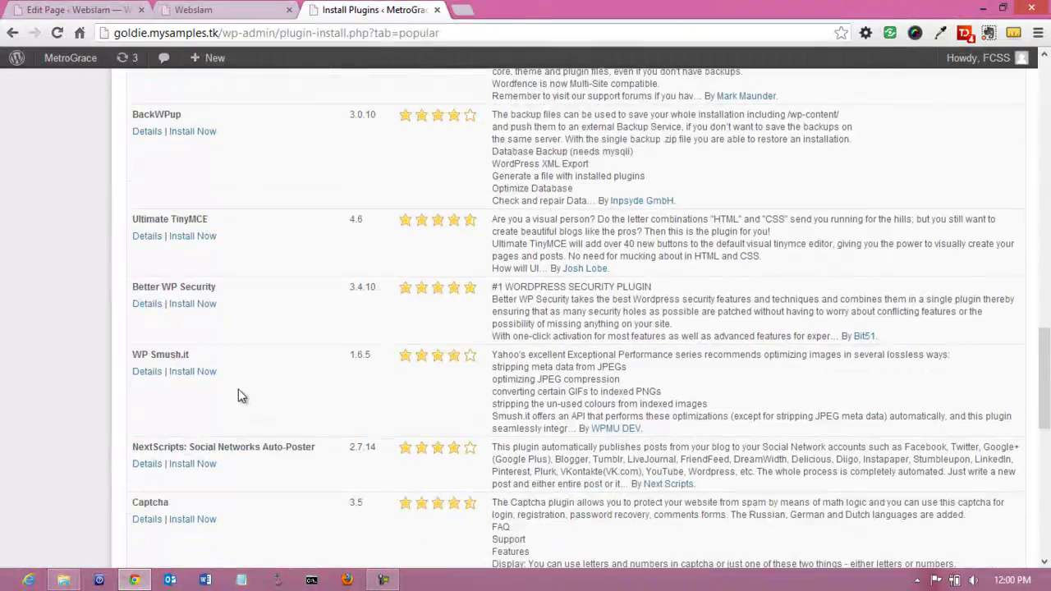
{"action": "scroll", "coordinate": [238, 391], "scroll_direction": "up", "scroll_amount": 15}
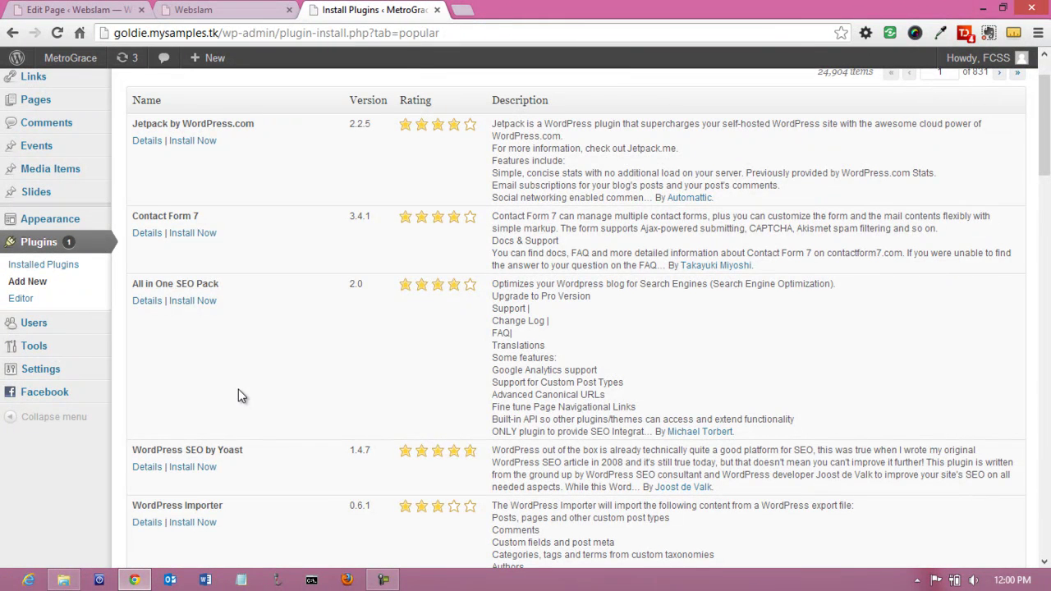
{"action": "scroll", "coordinate": [238, 396], "scroll_direction": "up", "scroll_amount": 2}
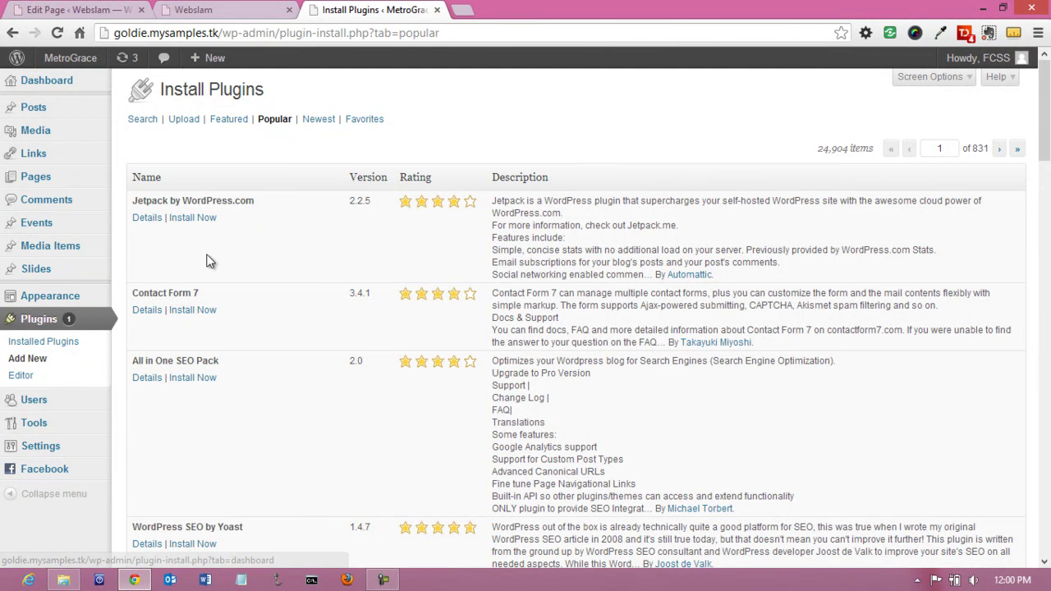
Cancel Jetpack's install prompt and view the Jetpack by WordPress.com 2.2.5 details instead.
{"action": "left_click", "coordinate": [184, 223]}
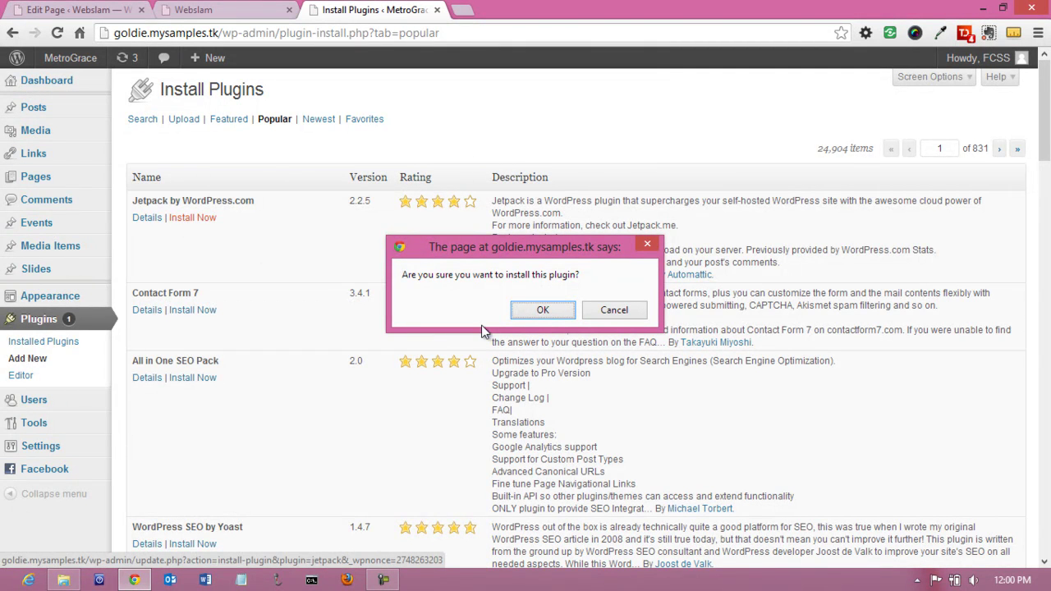
{"action": "left_click", "coordinate": [649, 245]}
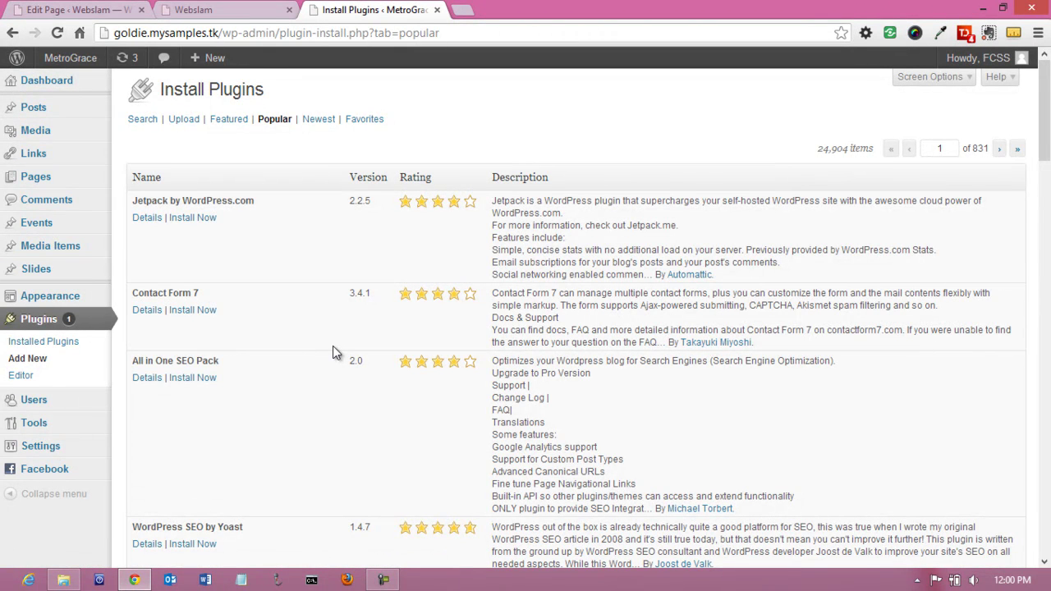
{"action": "mouse_move", "coordinate": [451, 205]}
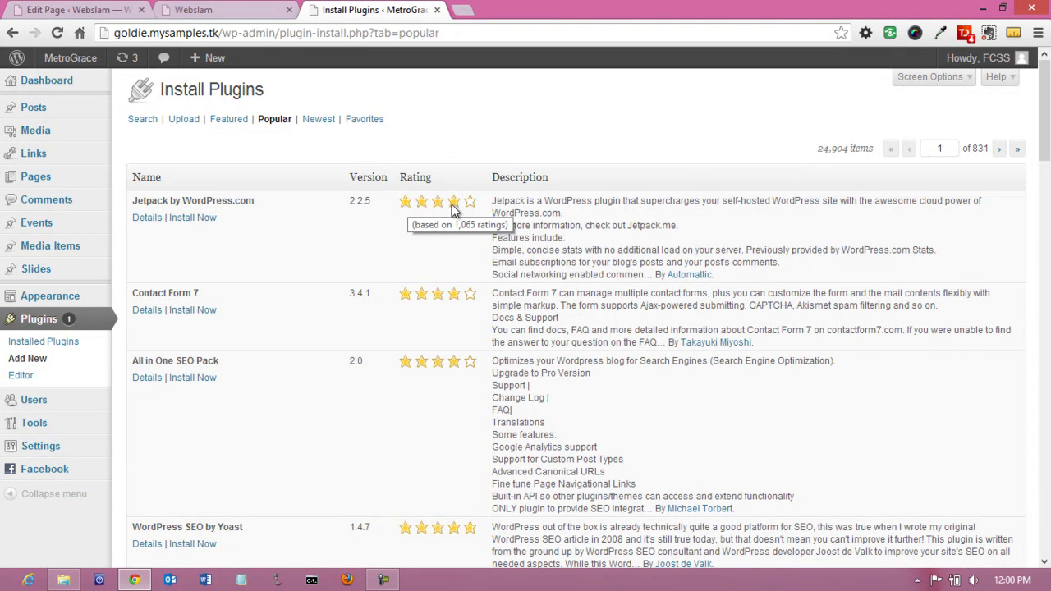
{"action": "left_click", "coordinate": [147, 218]}
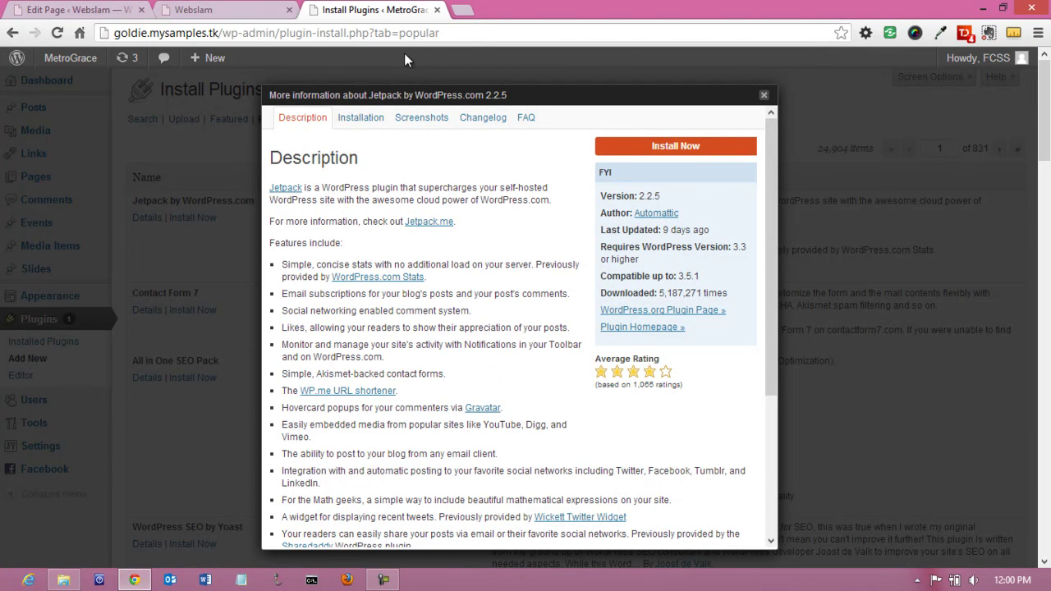
Browse Jetpack's Screenshots, then close the details window back to the Popular list.
{"action": "left_click", "coordinate": [432, 120]}
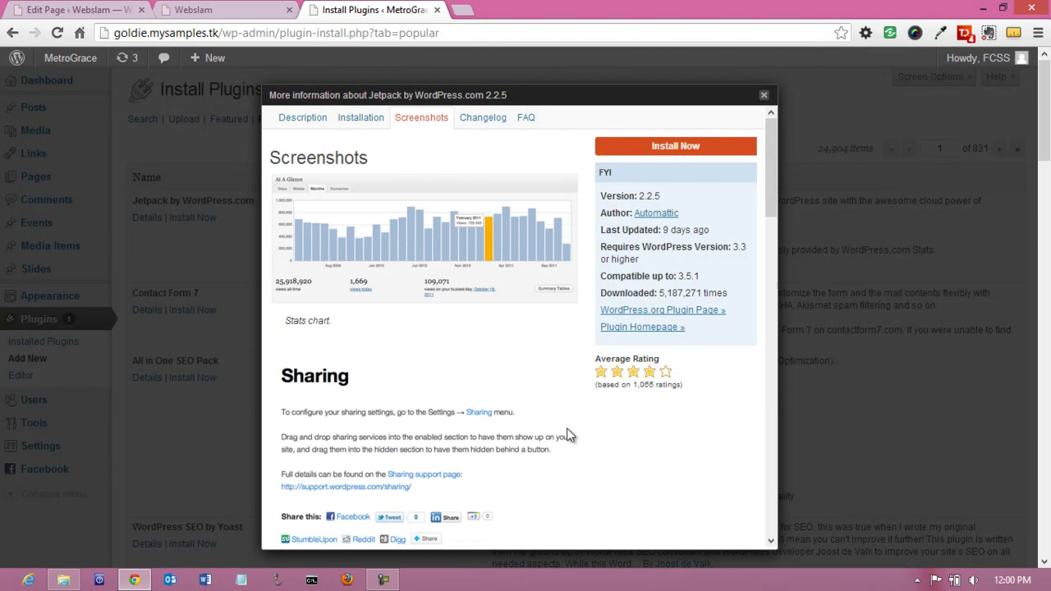
{"action": "scroll", "coordinate": [525, 436], "scroll_direction": "down", "scroll_amount": 4}
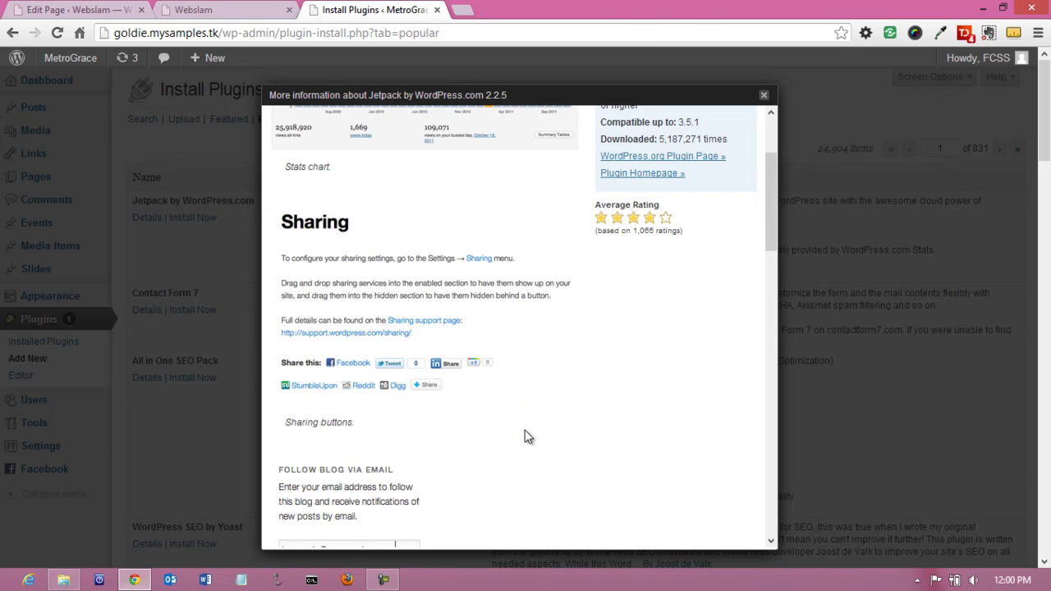
{"action": "scroll", "coordinate": [525, 436], "scroll_direction": "down", "scroll_amount": 2}
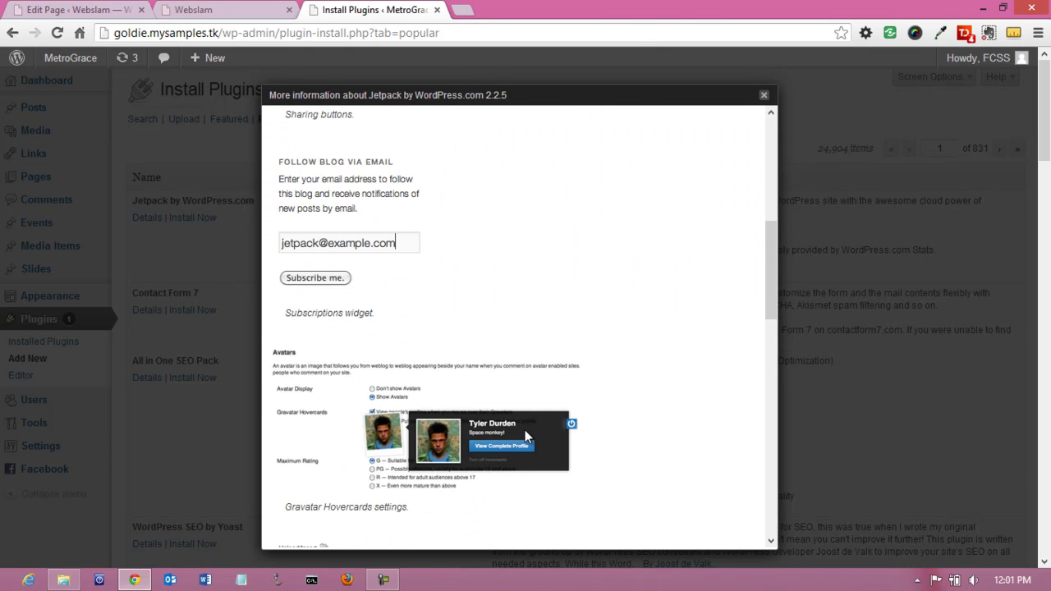
{"action": "scroll", "coordinate": [526, 436], "scroll_direction": "down", "scroll_amount": 2}
{"action": "scroll", "coordinate": [525, 436], "scroll_direction": "down", "scroll_amount": 2}
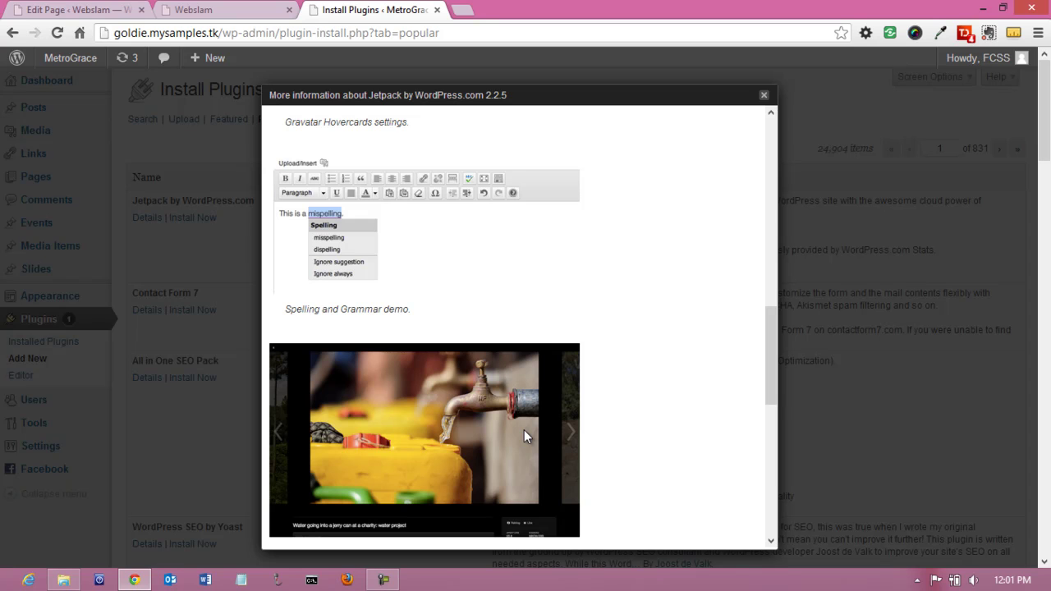
{"action": "scroll", "coordinate": [525, 436], "scroll_direction": "down", "scroll_amount": 4}
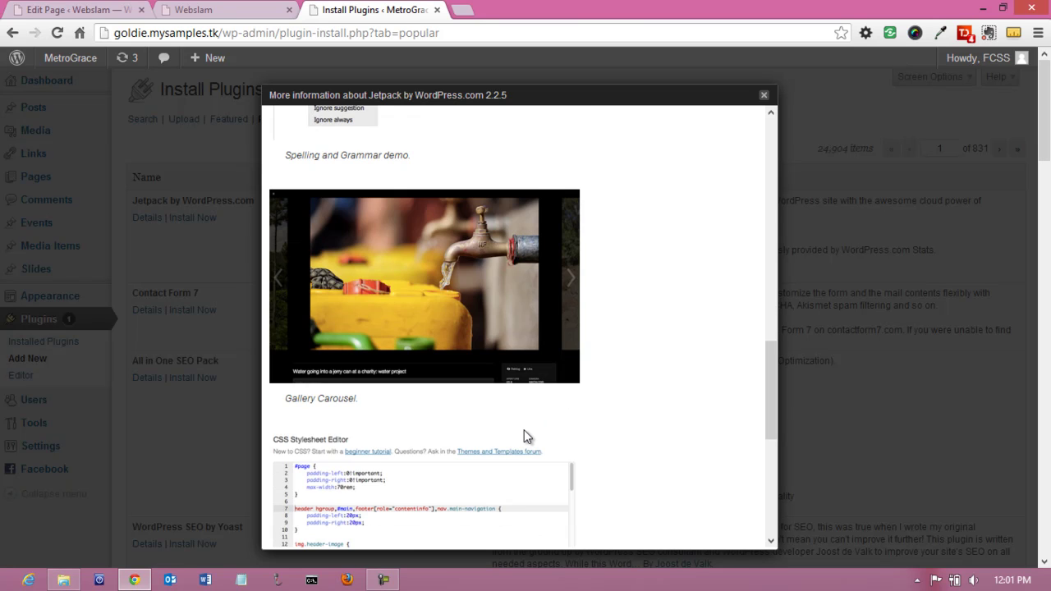
{"action": "scroll", "coordinate": [524, 429], "scroll_direction": "down", "scroll_amount": 2}
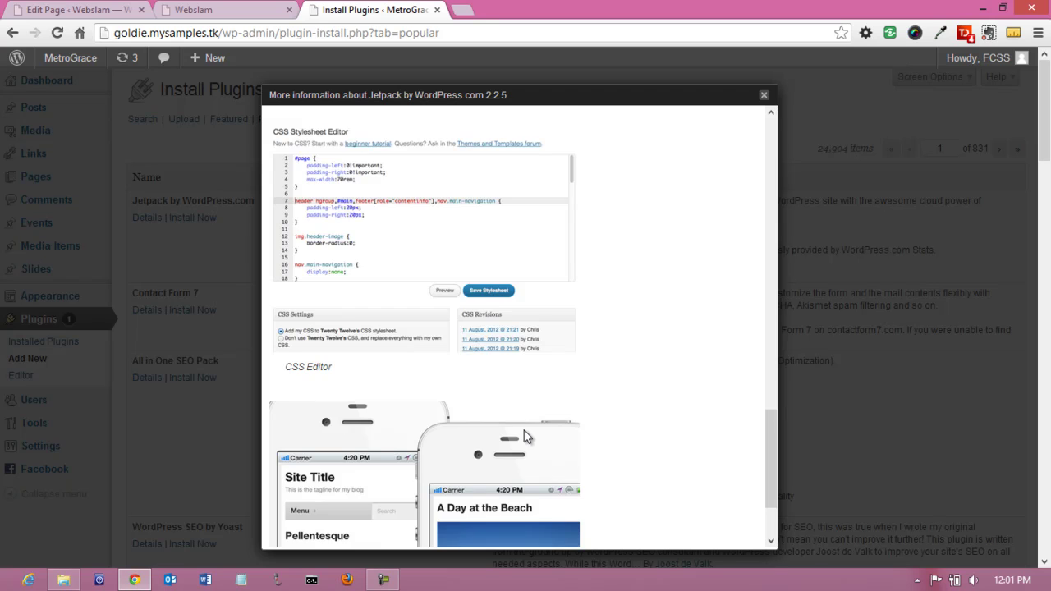
{"action": "scroll", "coordinate": [524, 429], "scroll_direction": "up", "scroll_amount": 6}
{"action": "scroll", "coordinate": [524, 429], "scroll_direction": "up", "scroll_amount": 5}
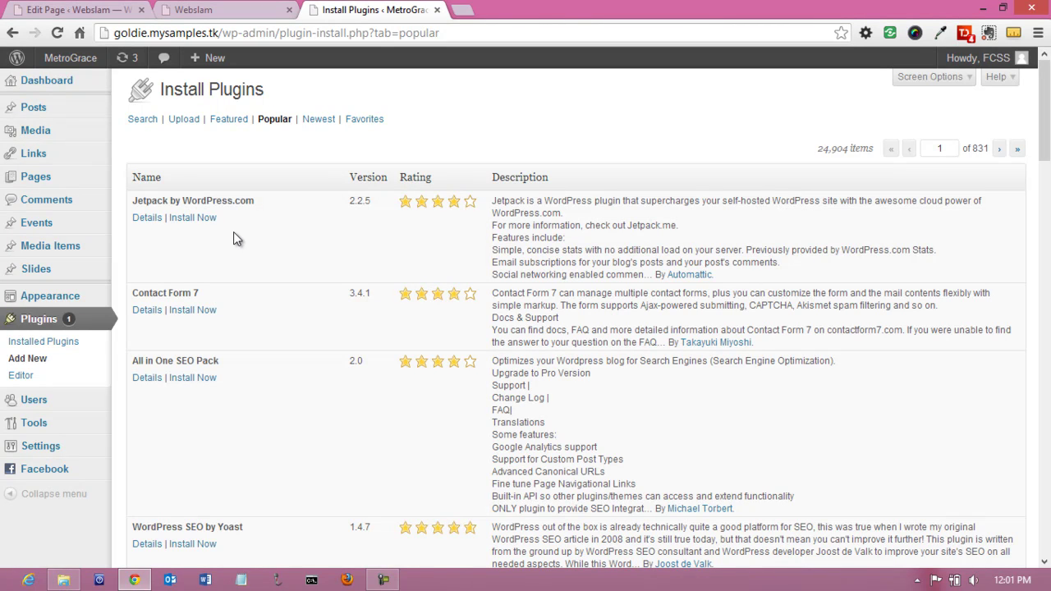
Install Jetpack by WordPress.com 2.2.5, confirming the prompt, and activate the plugin.
{"action": "left_click", "coordinate": [191, 218]}
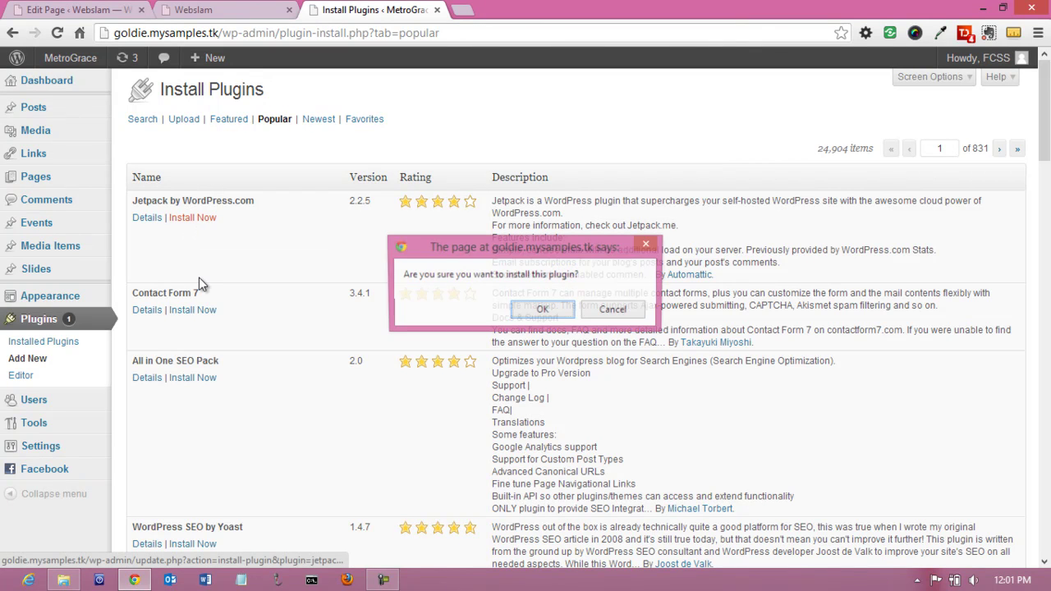
{"action": "left_click", "coordinate": [542, 310]}
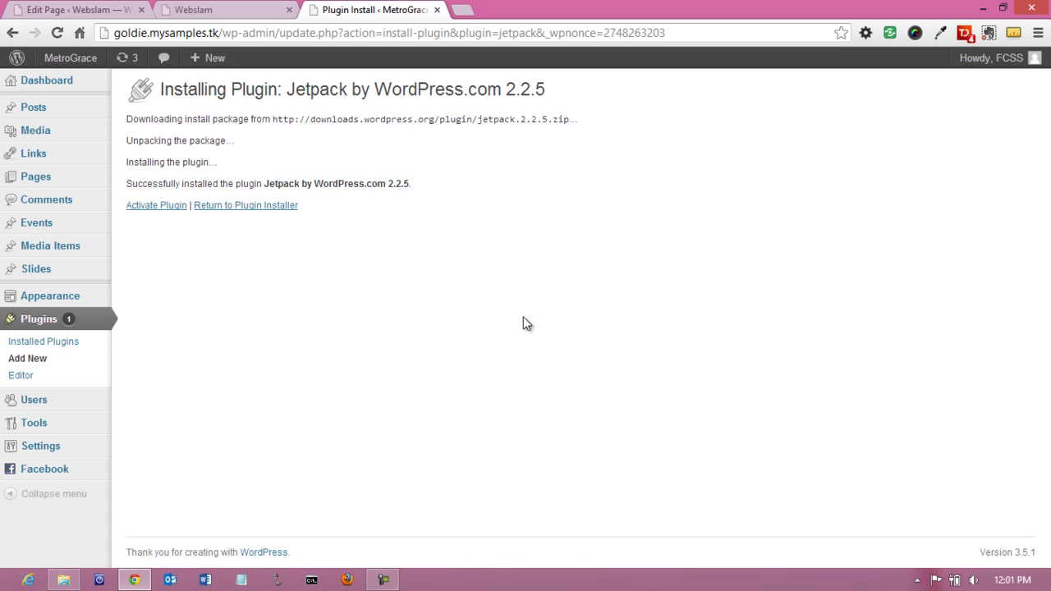
{"action": "left_click", "coordinate": [146, 206]}
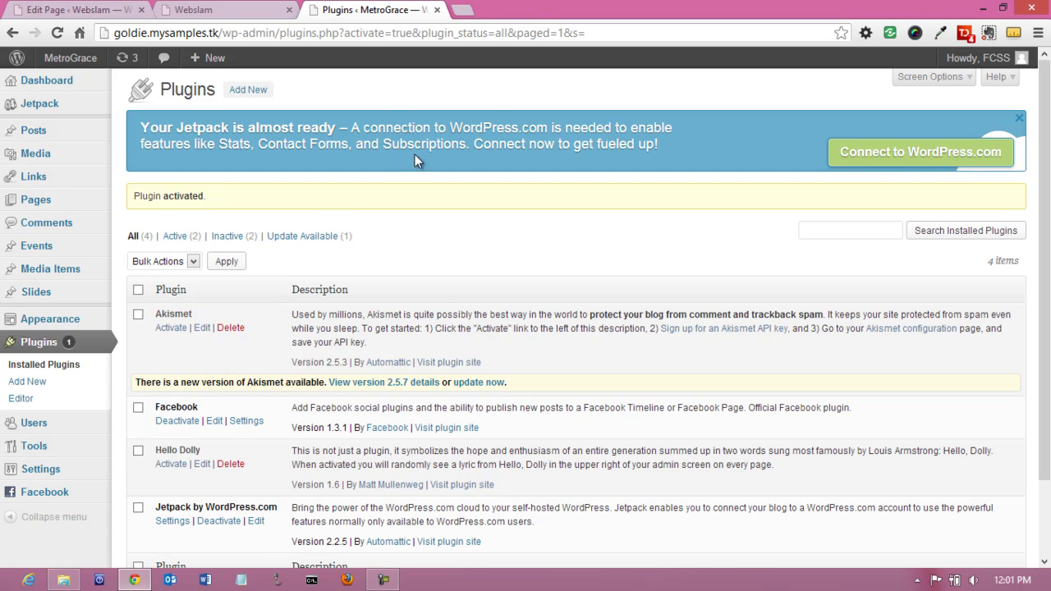
Use Connect to WordPress.com in the Jetpack banner to reach the Authorize Jetpack page.
{"action": "left_click", "coordinate": [874, 158]}
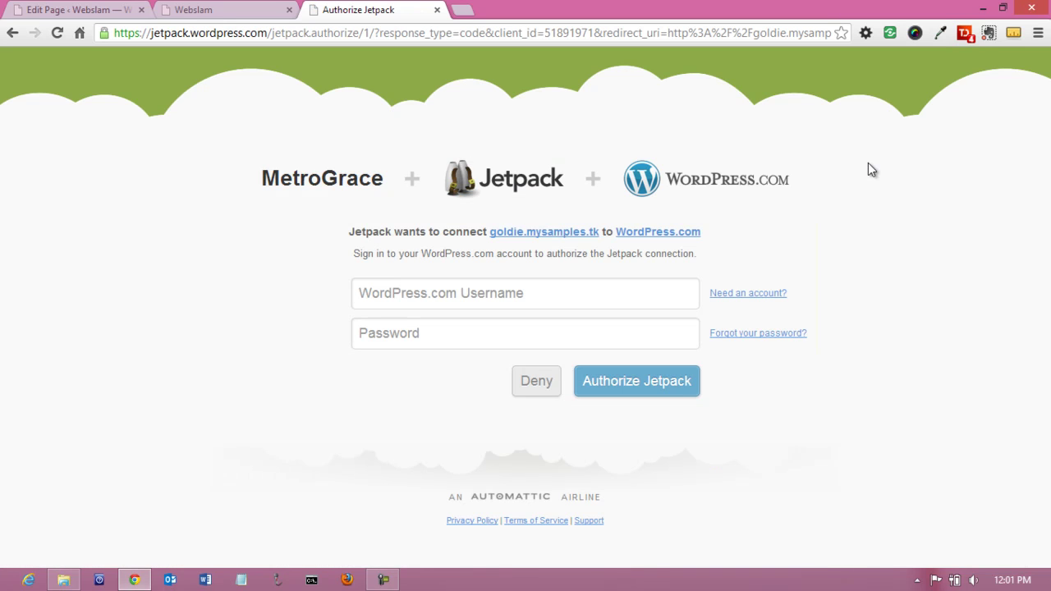
Sign in with the WordPress.com username and password and authorize Jetpack, retrying after the wrong-password error.
{"action": "left_click", "coordinate": [613, 304]}
{"action": "type", "text": "brilli"}
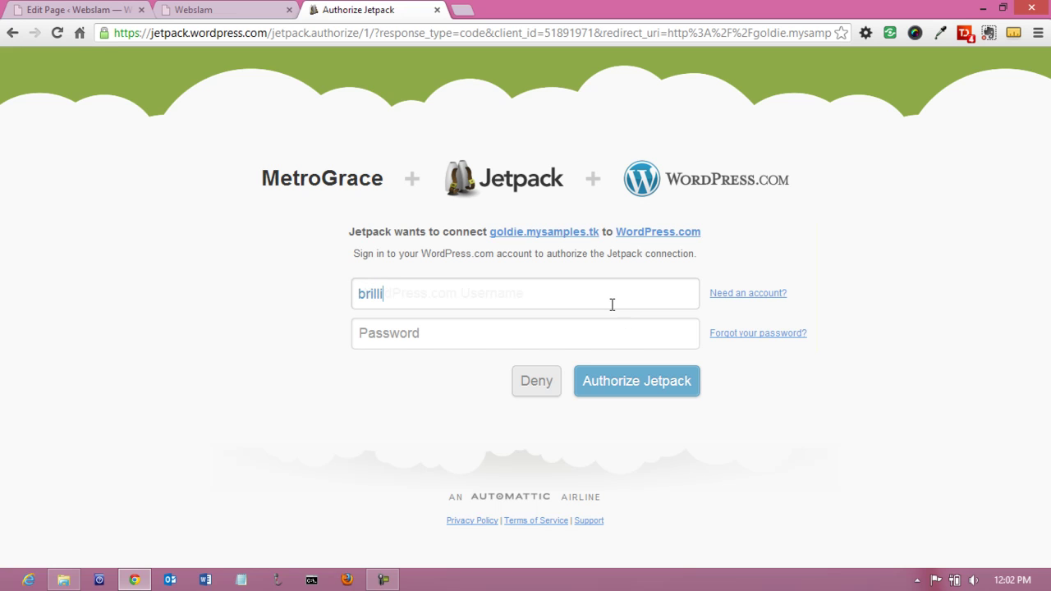
{"action": "type", "text": "antpamela"}
{"action": "key", "text": "Tab"}
{"action": "type", "text": "••••••••••"}
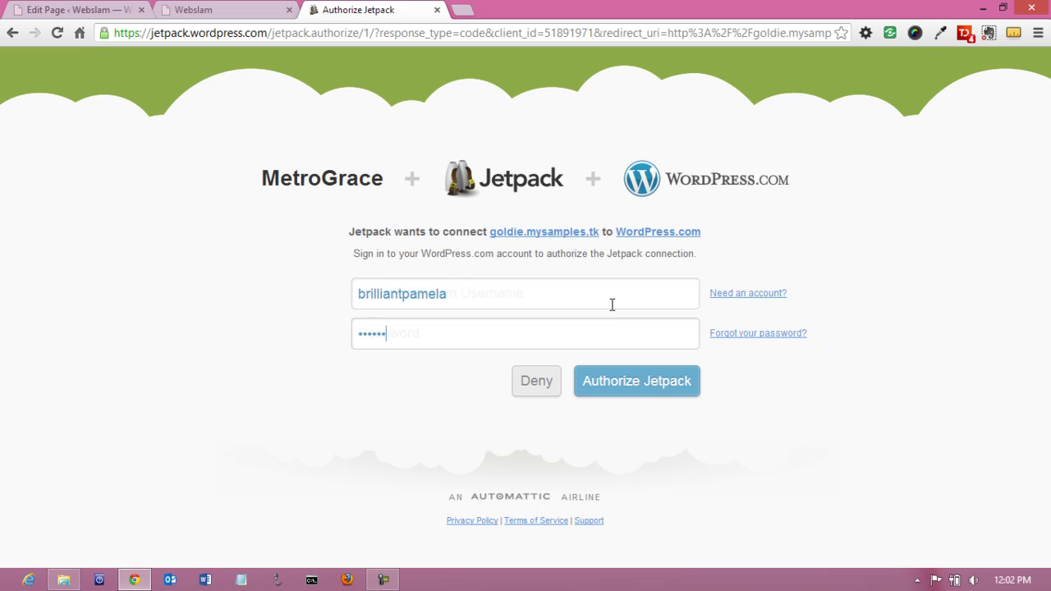
{"action": "left_click", "coordinate": [643, 389]}
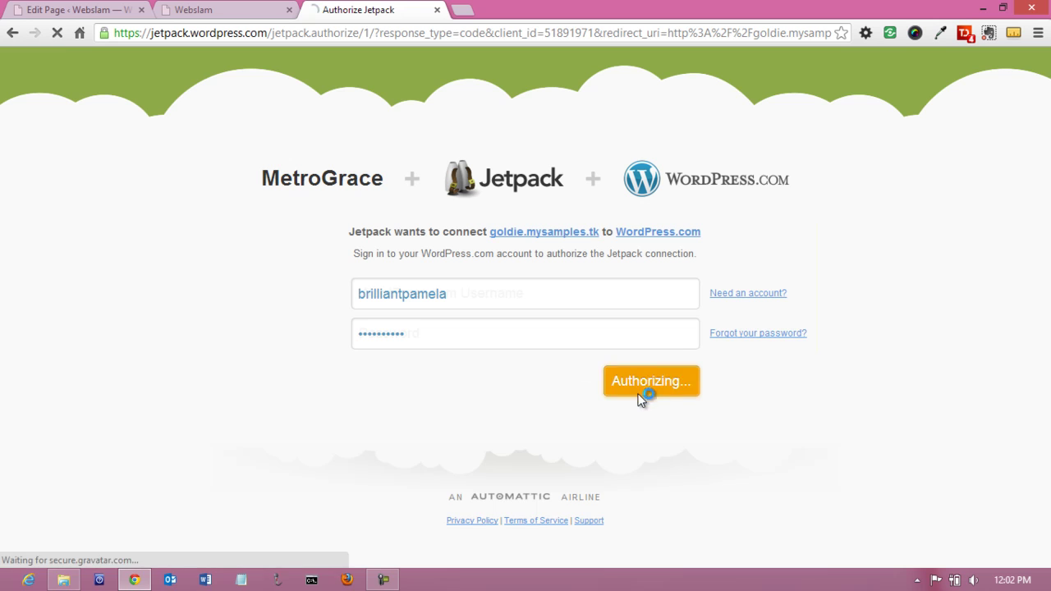
{"action": "left_click", "coordinate": [462, 439]}
{"action": "type", "text": "•••••••••••"}
{"action": "left_click", "coordinate": [598, 478]}
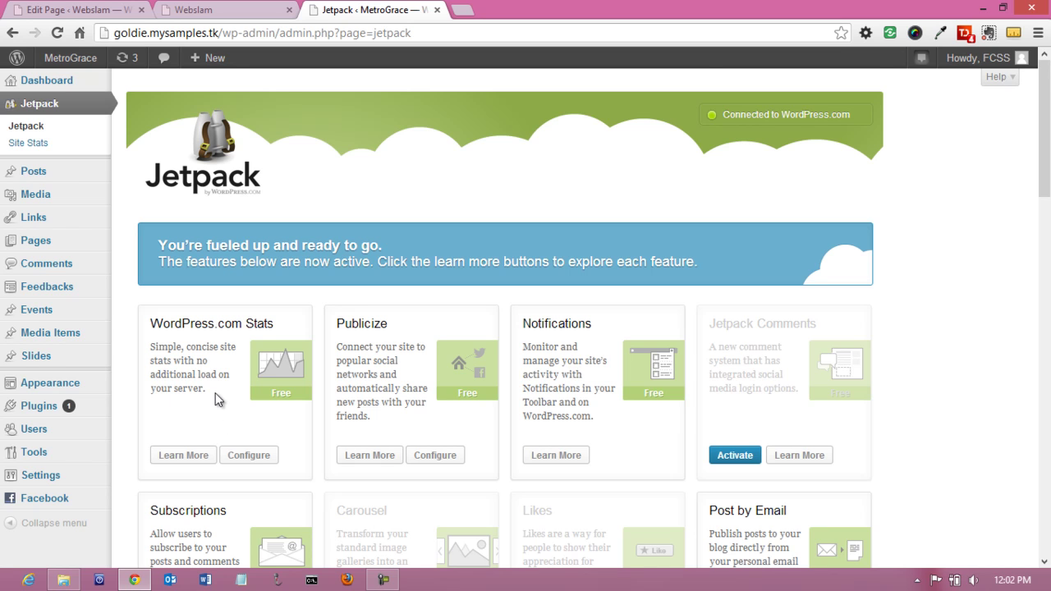
Open the live MetroGrace site in a new tab from the admin bar's Visit Site.
{"action": "scroll", "coordinate": [331, 422], "scroll_direction": "down", "scroll_amount": 1}
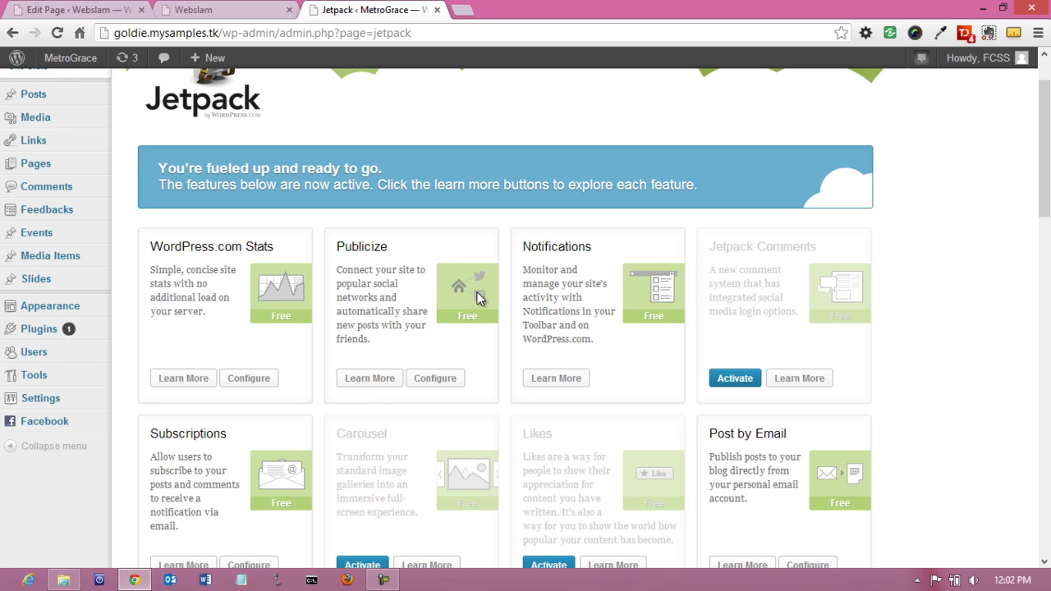
{"action": "scroll", "coordinate": [633, 381], "scroll_direction": "down", "scroll_amount": 1}
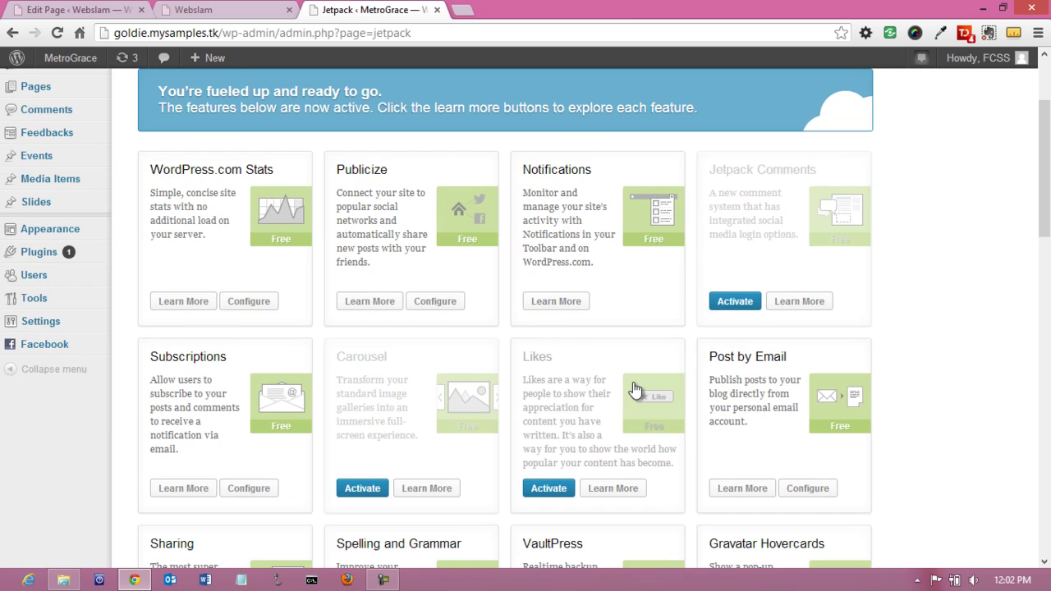
{"action": "scroll", "coordinate": [633, 389], "scroll_direction": "down", "scroll_amount": 2}
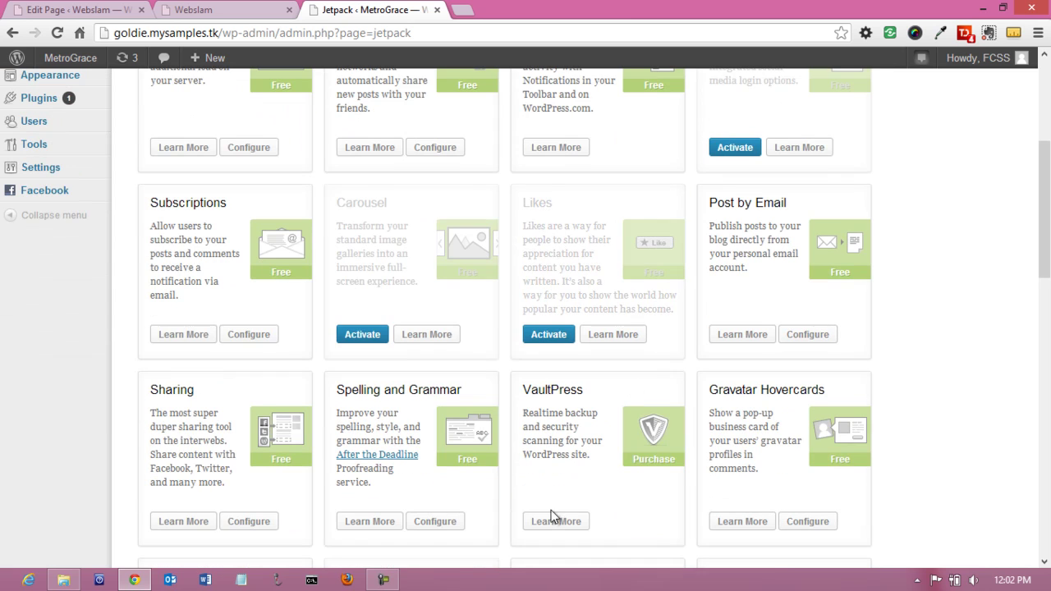
{"action": "mouse_move", "coordinate": [70, 59]}
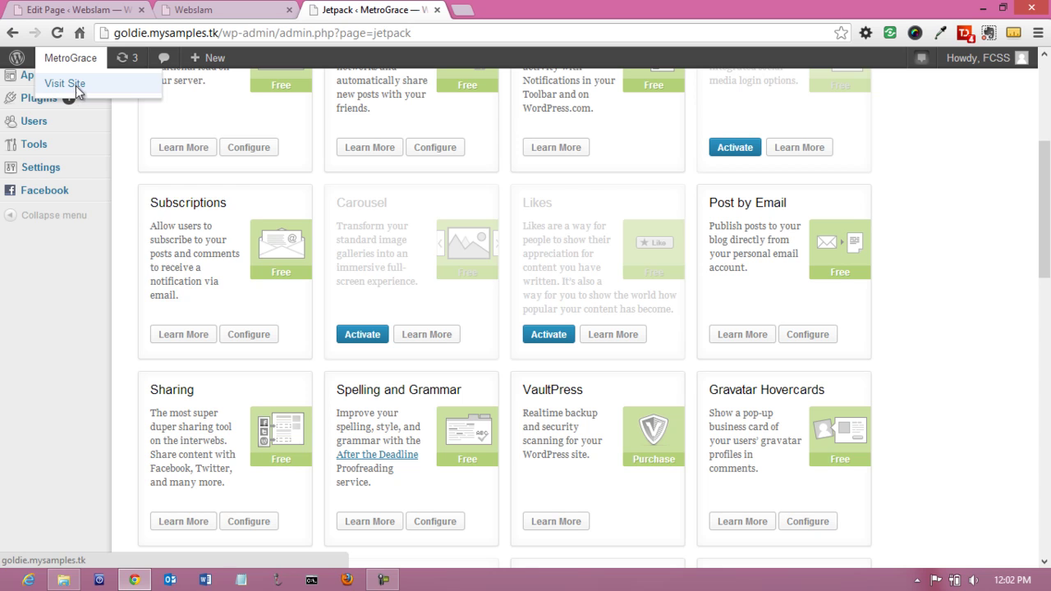
{"action": "right_click", "coordinate": [75, 84]}
{"action": "left_click", "coordinate": [112, 105]}
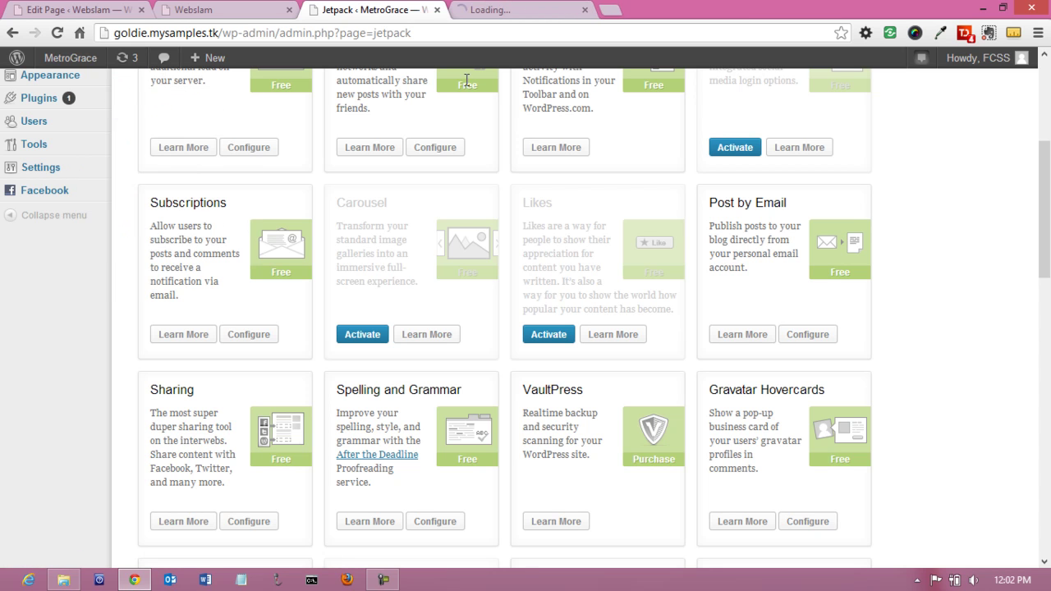
{"action": "left_click", "coordinate": [508, 13]}
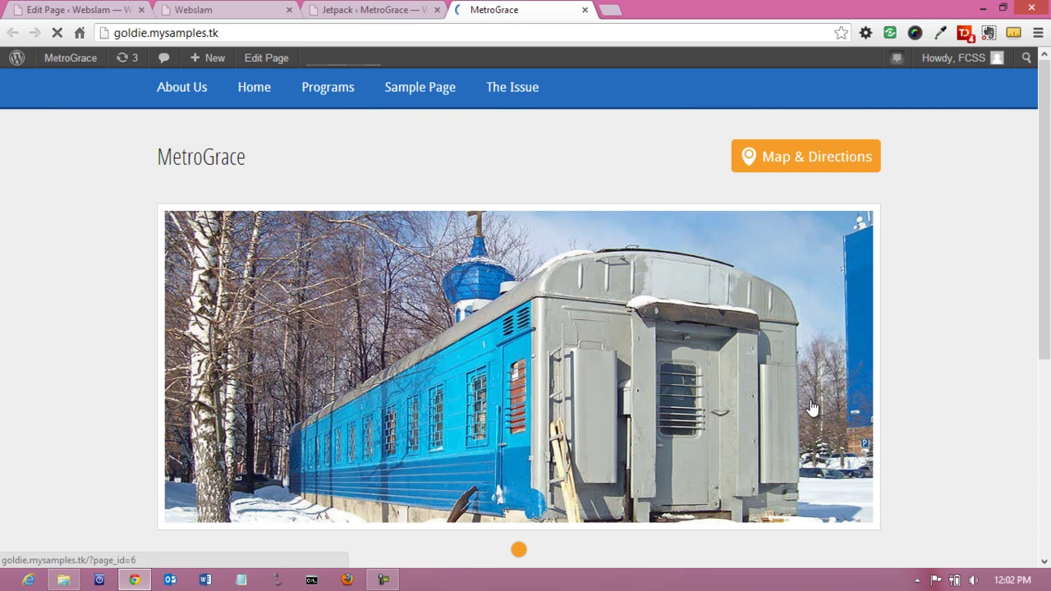
Back on the Jetpack page, review Stats, Publicize, Notifications, Subscriptions and Post by Email features.
{"action": "left_click", "coordinate": [373, 10]}
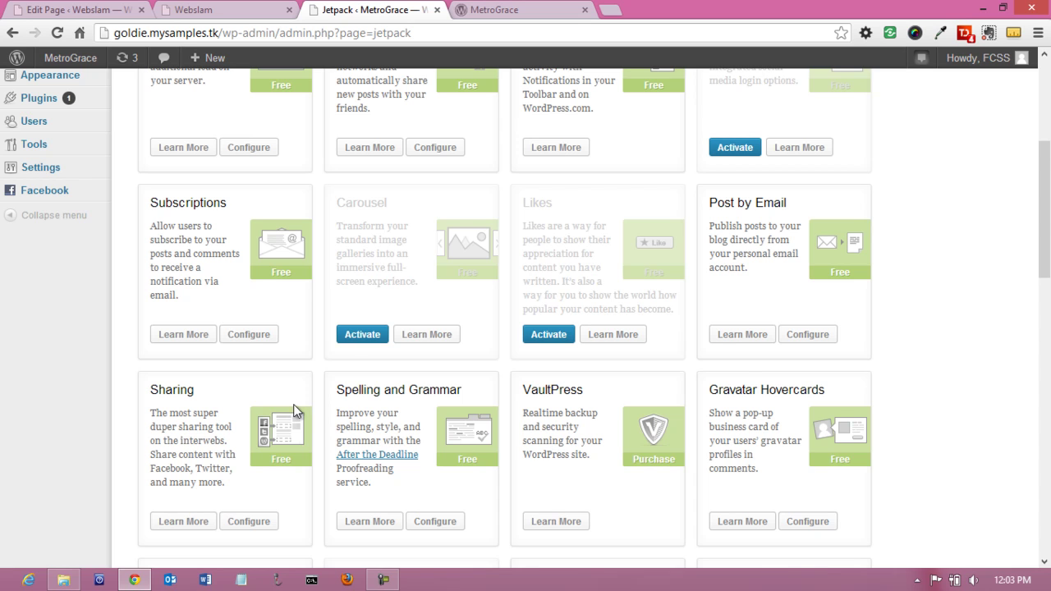
{"action": "scroll", "coordinate": [308, 419], "scroll_direction": "down", "scroll_amount": 4}
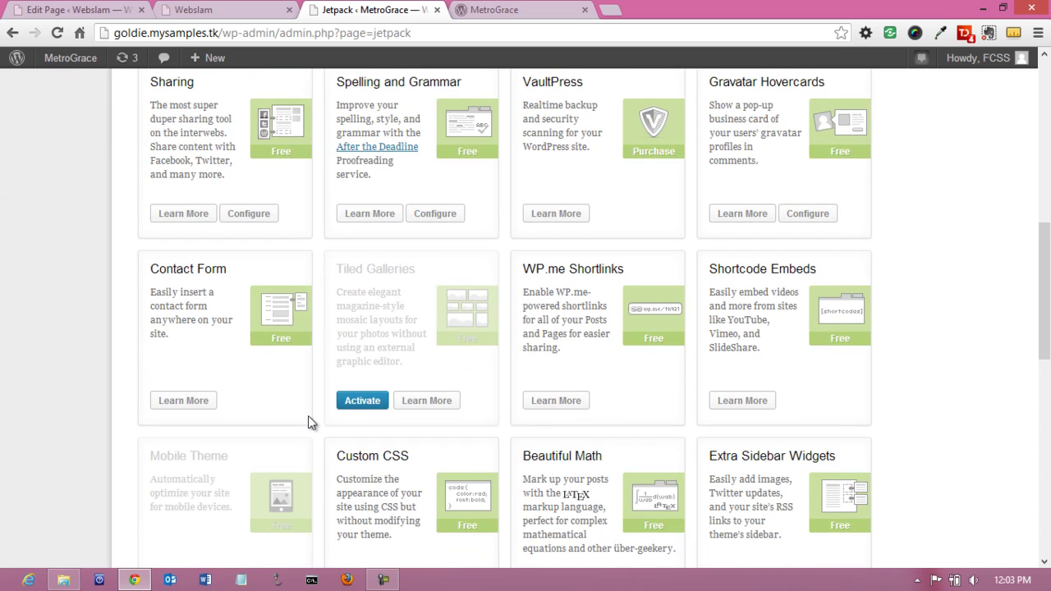
{"action": "scroll", "coordinate": [385, 516], "scroll_direction": "down", "scroll_amount": 1}
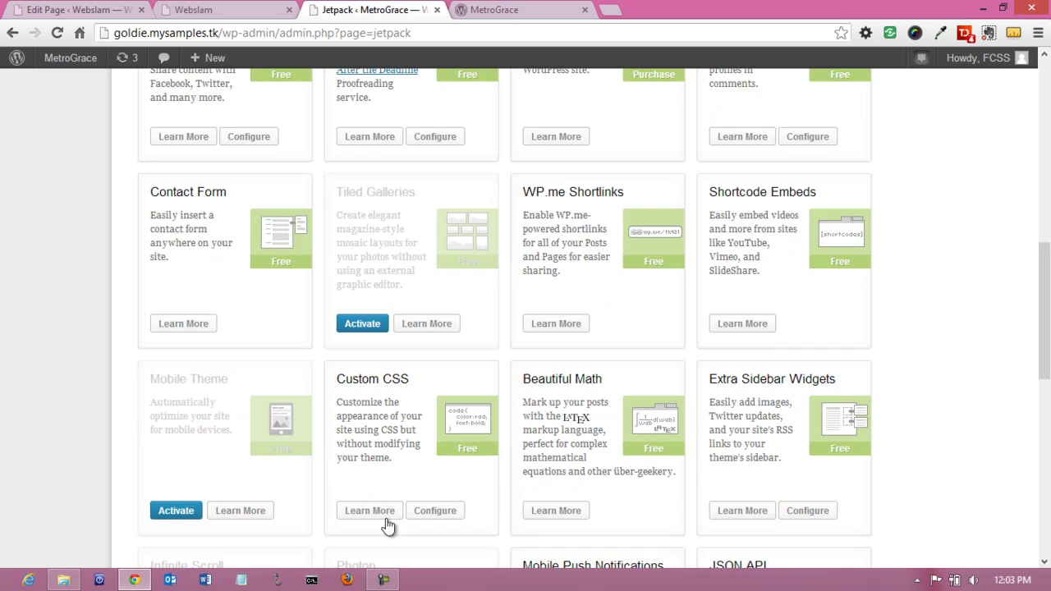
{"action": "scroll", "coordinate": [744, 422], "scroll_direction": "down", "scroll_amount": 2}
{"action": "scroll", "coordinate": [641, 451], "scroll_direction": "down", "scroll_amount": 3}
{"action": "scroll", "coordinate": [639, 456], "scroll_direction": "up", "scroll_amount": 14}
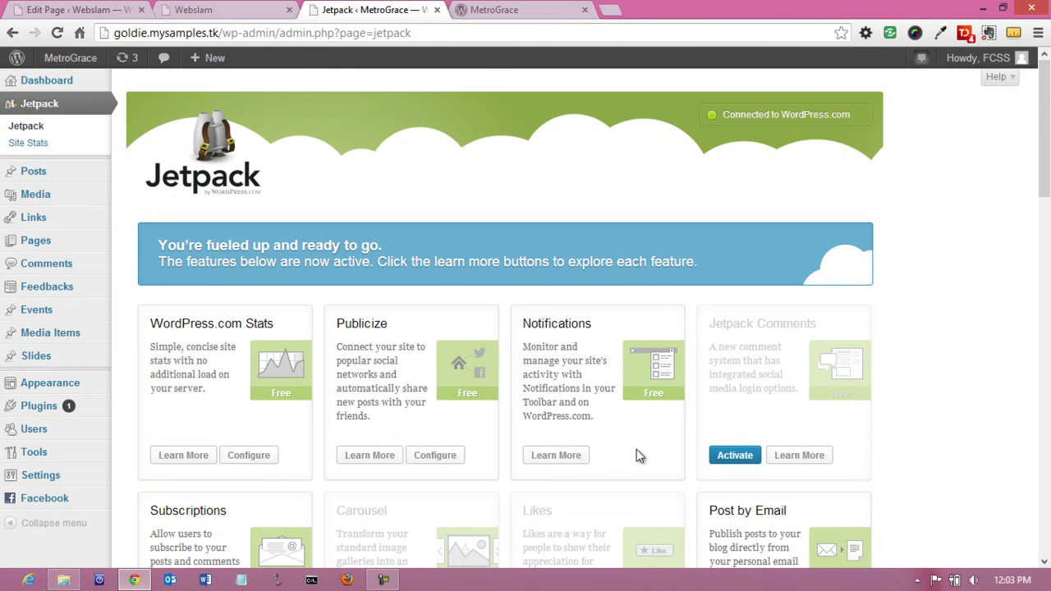
Scroll the live MetroGrace site down to check its footer.
{"action": "mouse_move", "coordinate": [49, 474]}
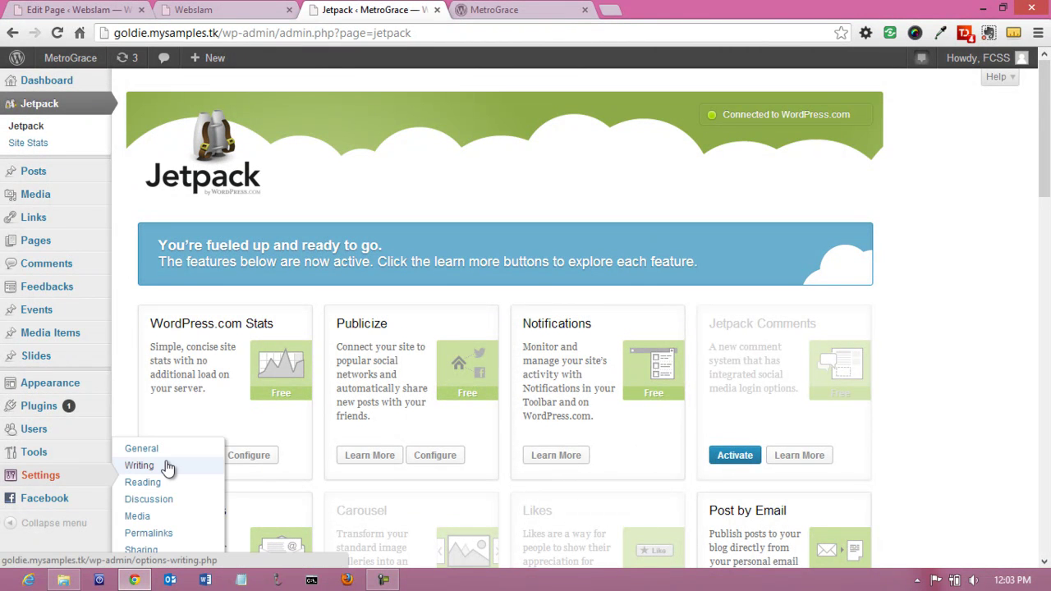
{"action": "mouse_move", "coordinate": [74, 411]}
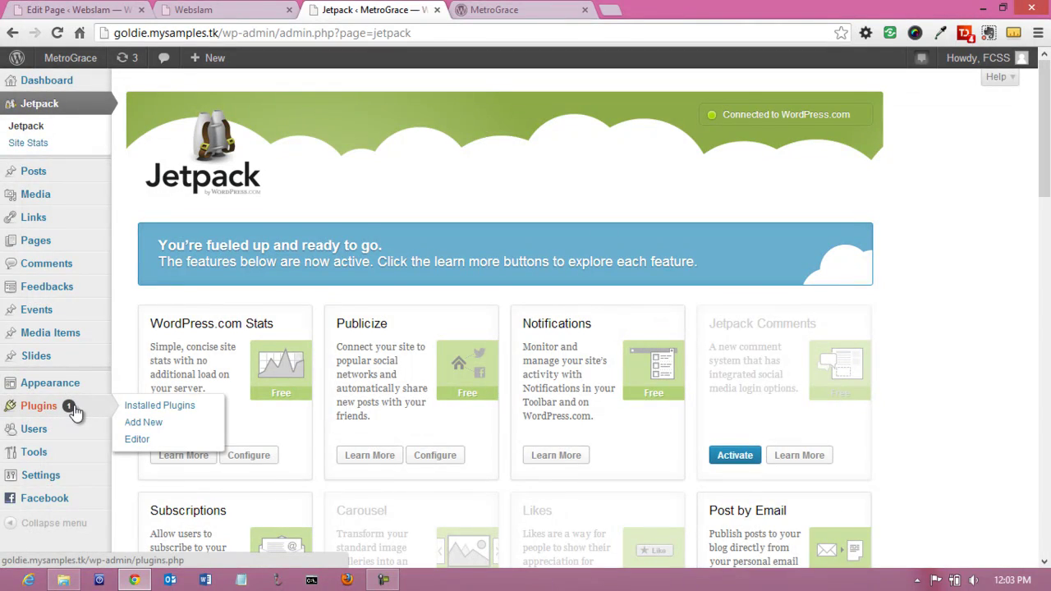
{"action": "left_click", "coordinate": [502, 11]}
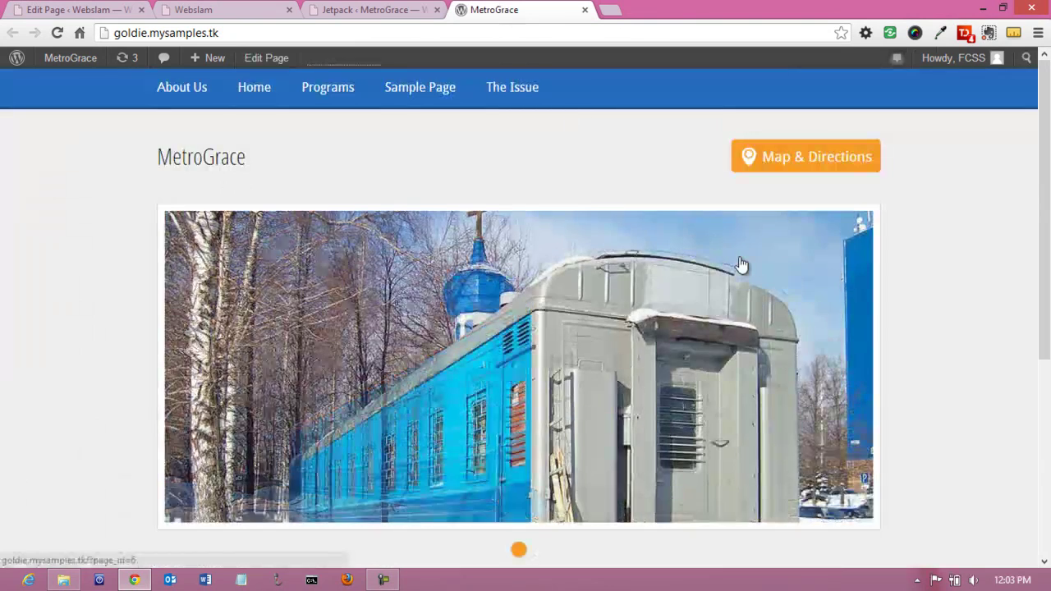
{"action": "scroll", "coordinate": [1004, 308], "scroll_direction": "down", "scroll_amount": 4}
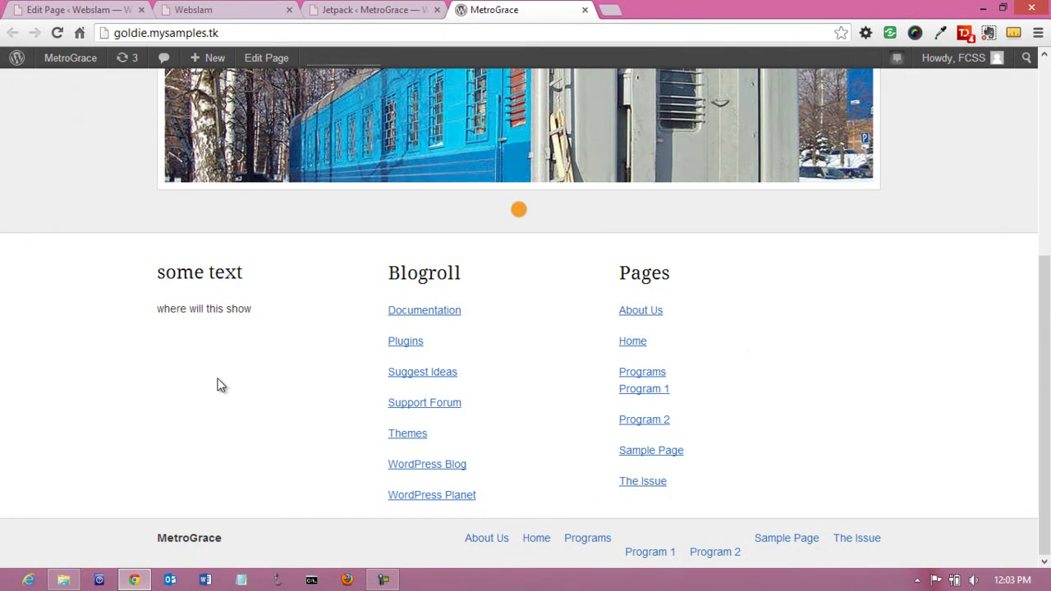
Return to the admin and go to Plugins > Add New.
{"action": "left_click", "coordinate": [363, 14]}
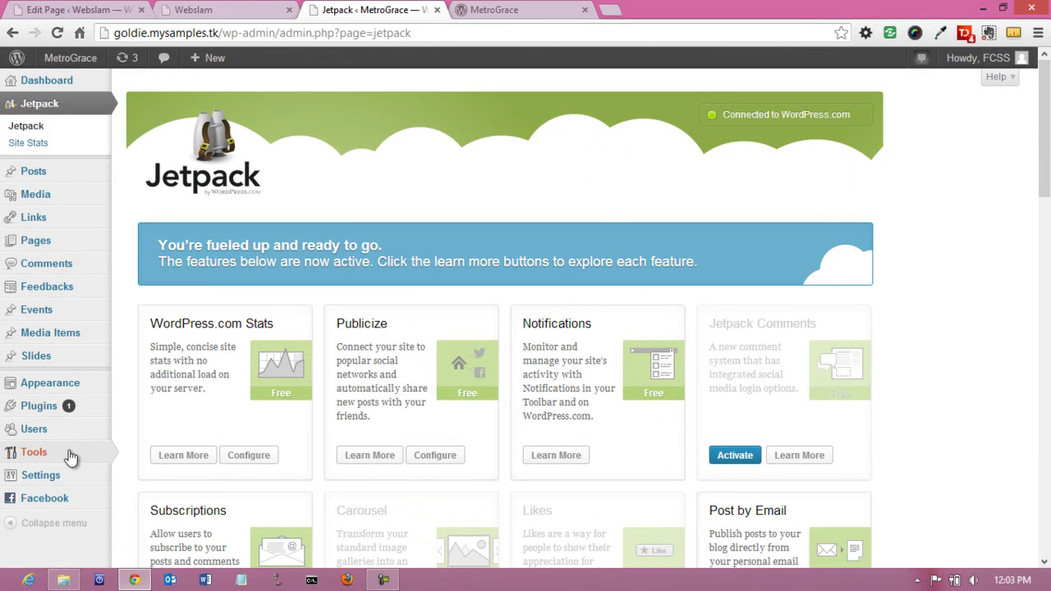
{"action": "mouse_move", "coordinate": [67, 407]}
{"action": "left_click", "coordinate": [154, 423]}
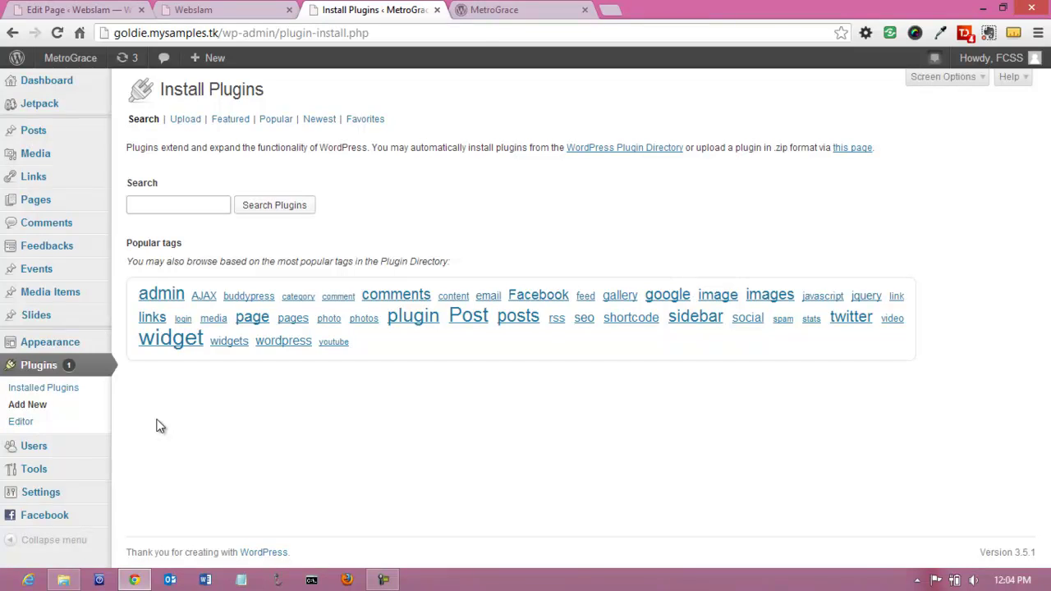
Search the plugin directory for 'stat counter' and start installing WordPress Hit Counter.
{"action": "type", "text": "stat counter"}
{"action": "left_click", "coordinate": [283, 207]}
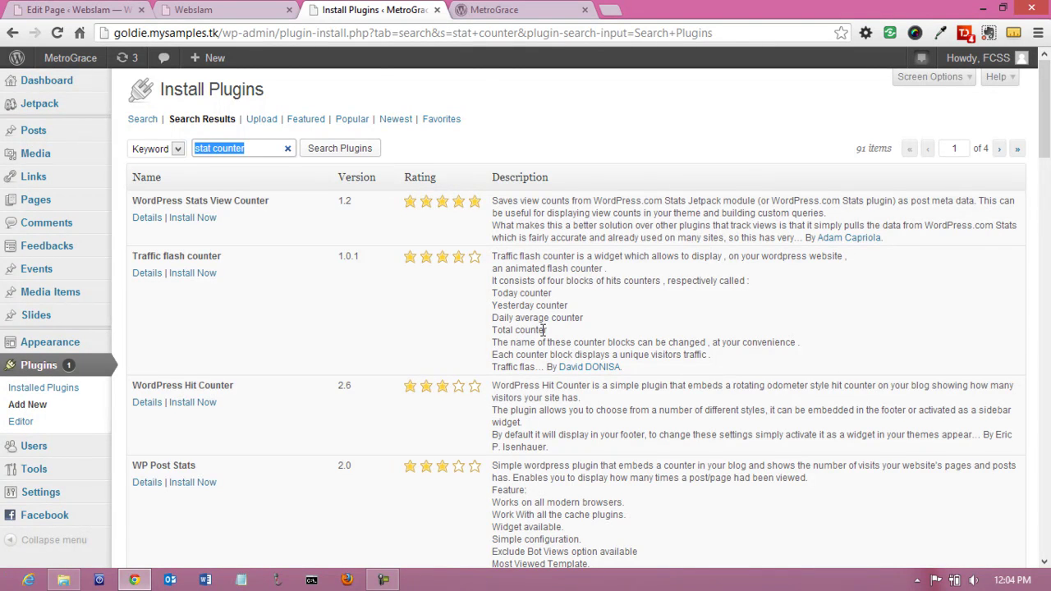
{"action": "scroll", "coordinate": [352, 447], "scroll_direction": "down", "scroll_amount": 1}
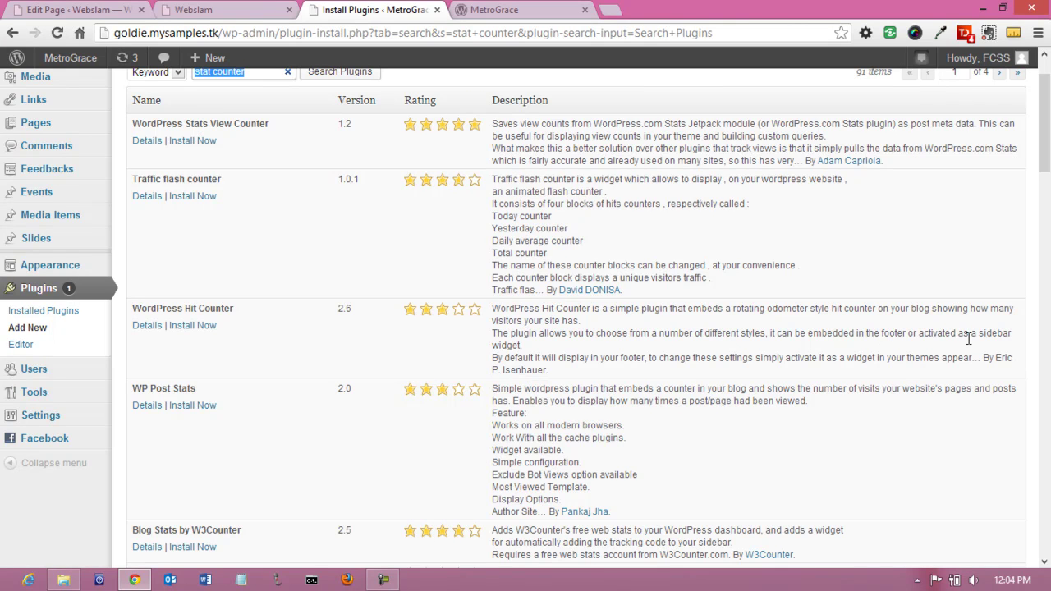
{"action": "left_click", "coordinate": [195, 327]}
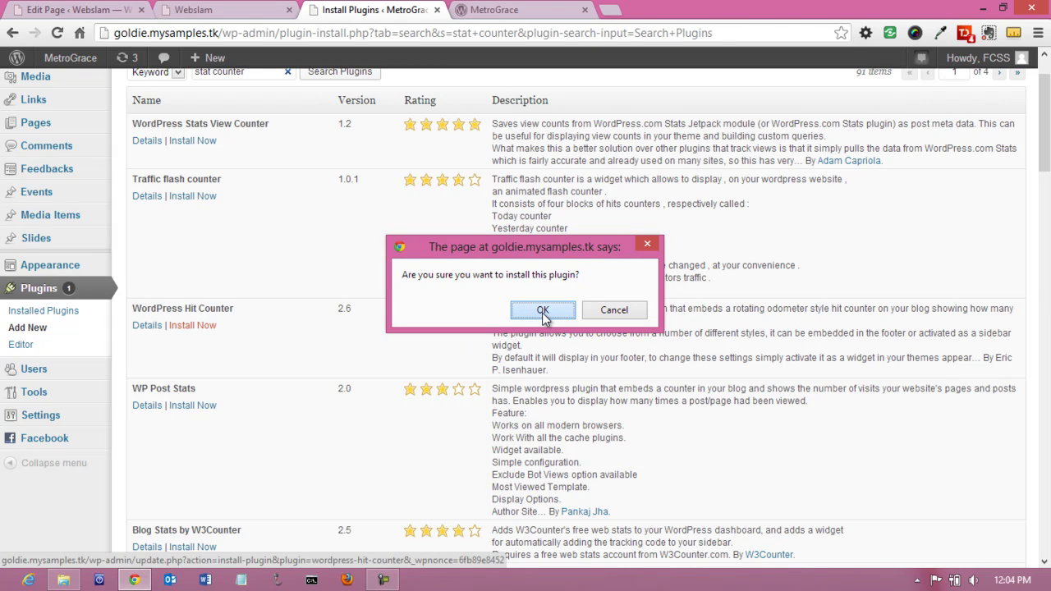
Confirm the WordPress Hit Counter 2.6 installation and open a blank browser tab.
{"action": "left_click", "coordinate": [542, 310]}
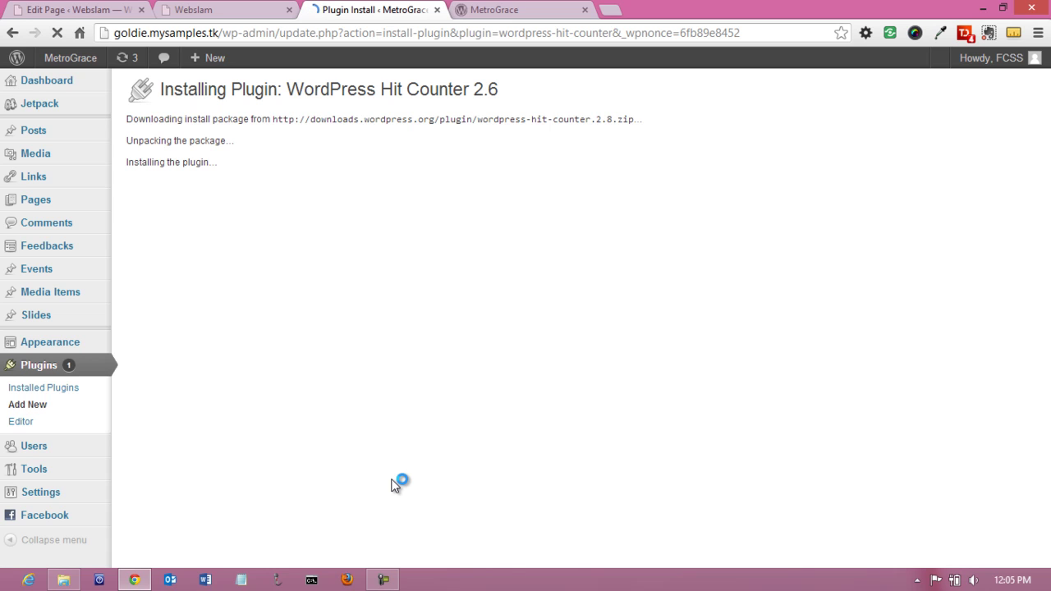
{"action": "left_click", "coordinate": [609, 10]}
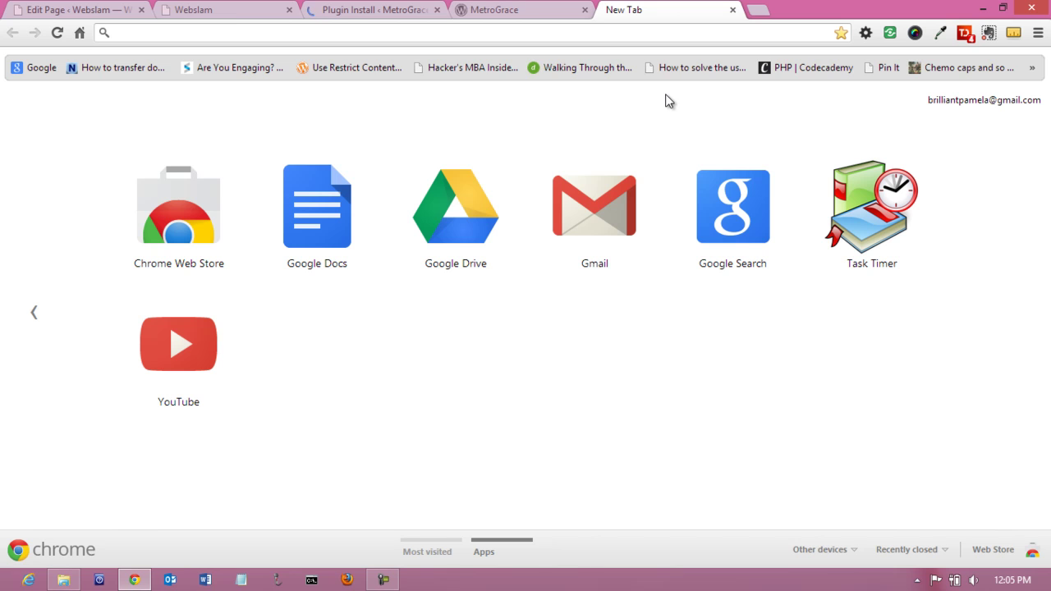
Google 'statcounter plugin for wordpress', then return to the Hit Counter install page.
{"action": "type", "text": "stat counter for wo"}
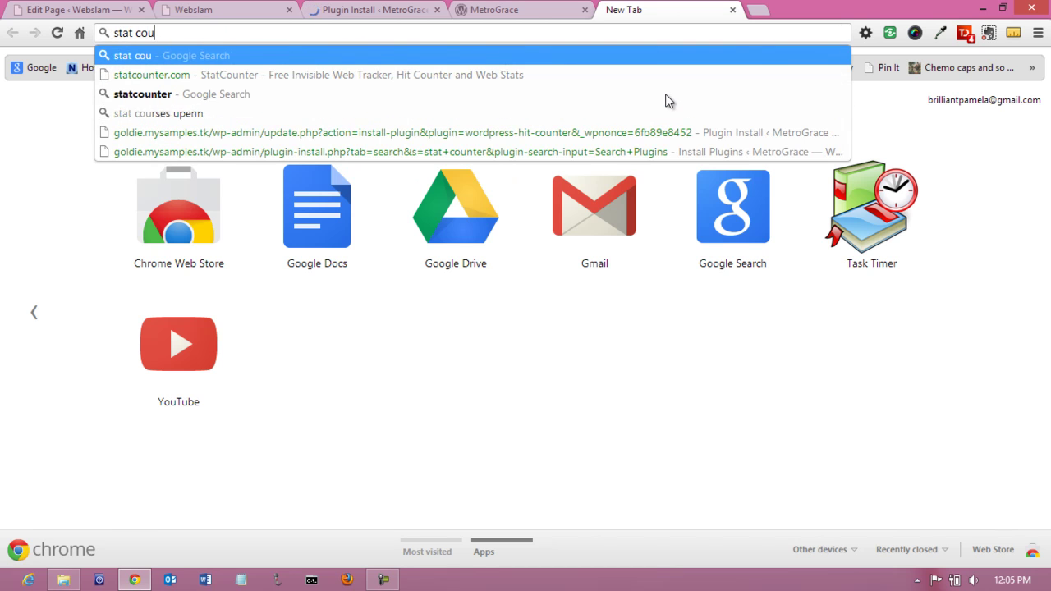
{"action": "key", "text": "BackSpace"}
{"action": "key", "text": "BackSpace"}
{"action": "key", "text": "BackSpace"}
{"action": "key", "text": "BackSpace"}
{"action": "key", "text": "BackSpace"}
{"action": "key", "text": "BackSpace"}
{"action": "key", "text": "BackSpace"}
{"action": "type", "text": "plugin"}
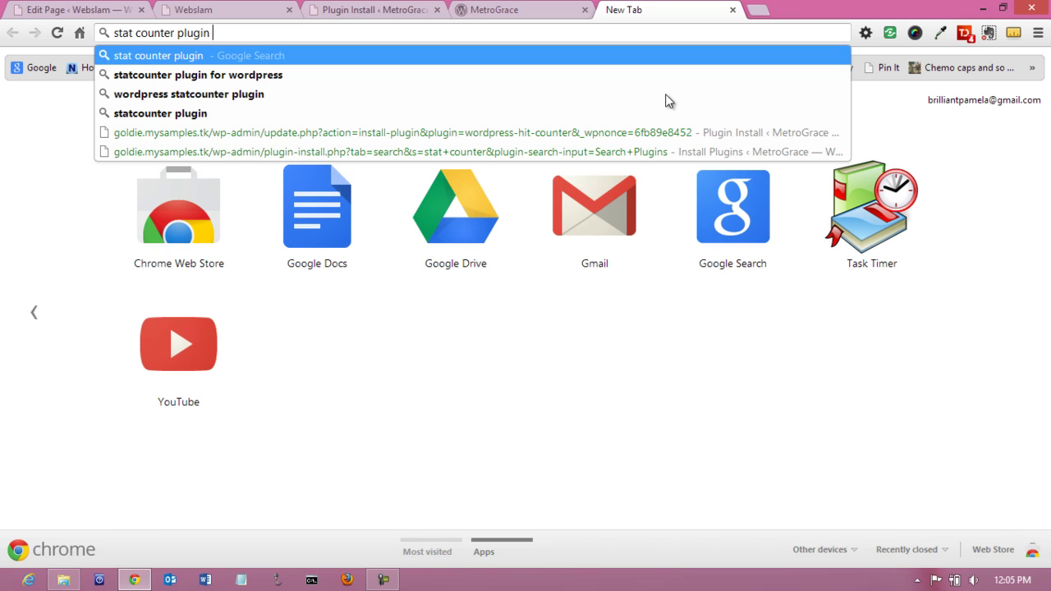
{"action": "key", "text": "Down"}
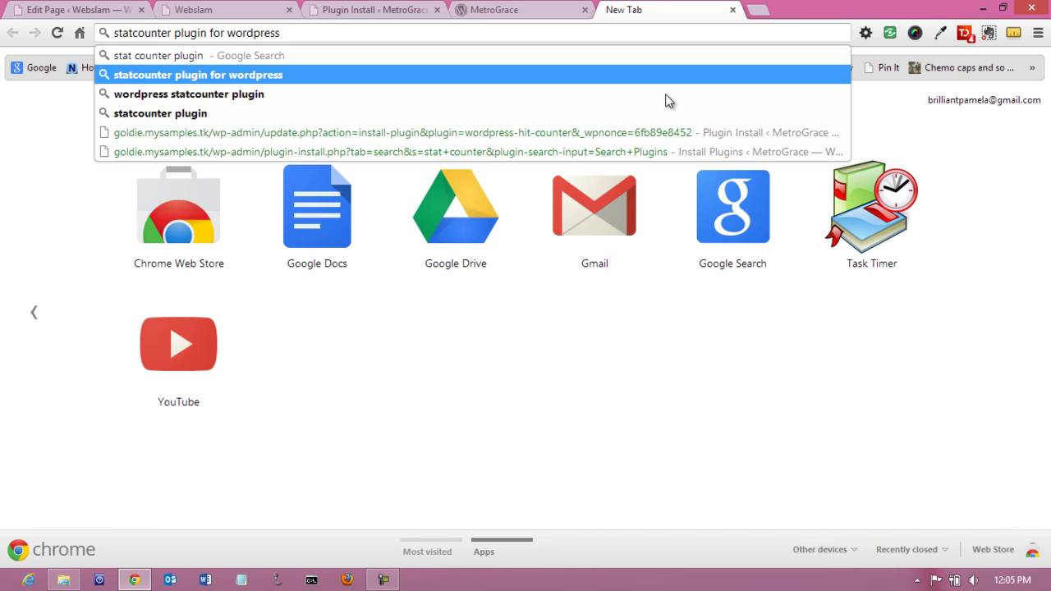
{"action": "key", "text": "Return"}
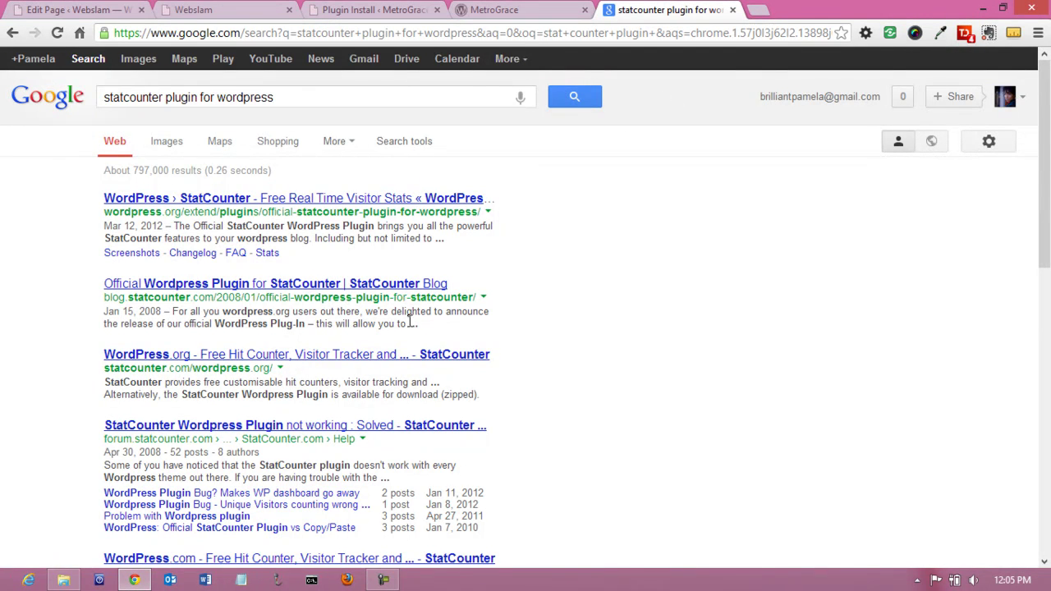
{"action": "scroll", "coordinate": [369, 361], "scroll_direction": "down", "scroll_amount": 2}
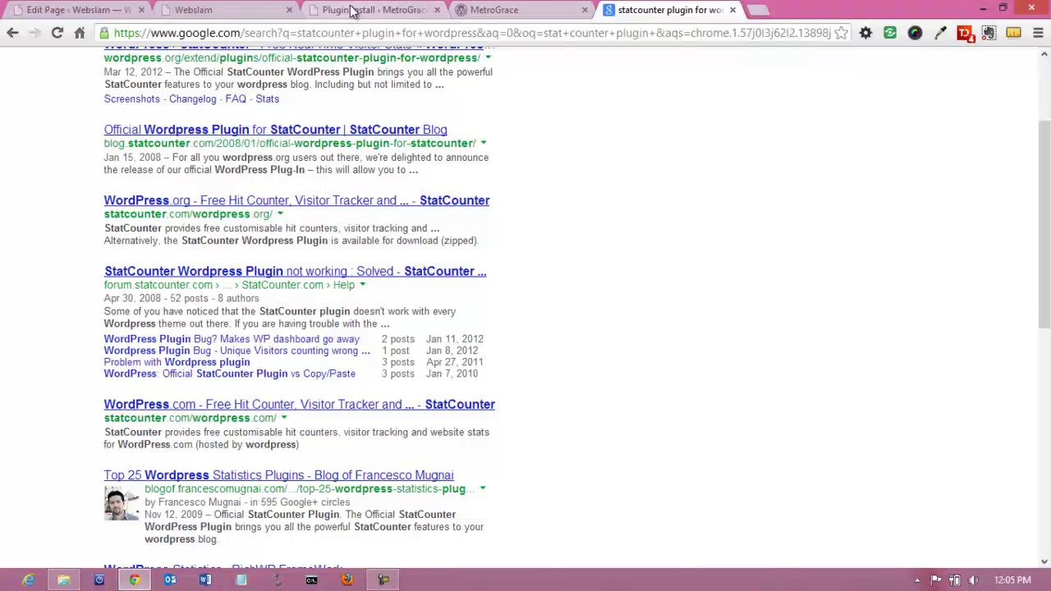
{"action": "left_click", "coordinate": [223, 10]}
{"action": "left_click", "coordinate": [349, 9]}
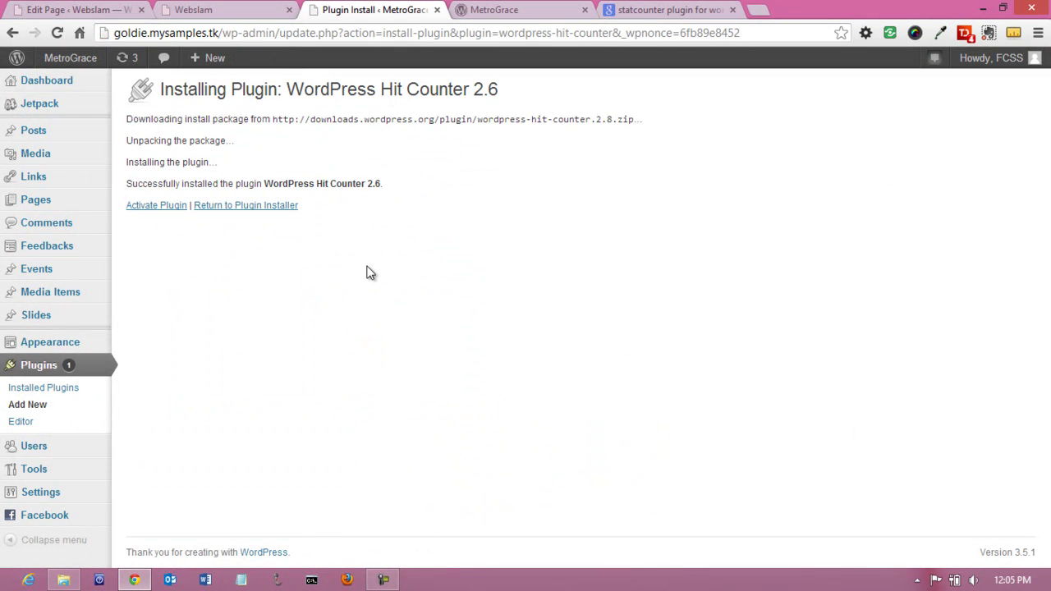
Activate WordPress Hit Counter 2.6, check it under Active plugins, and go to Appearance > Widgets.
{"action": "left_click", "coordinate": [159, 207]}
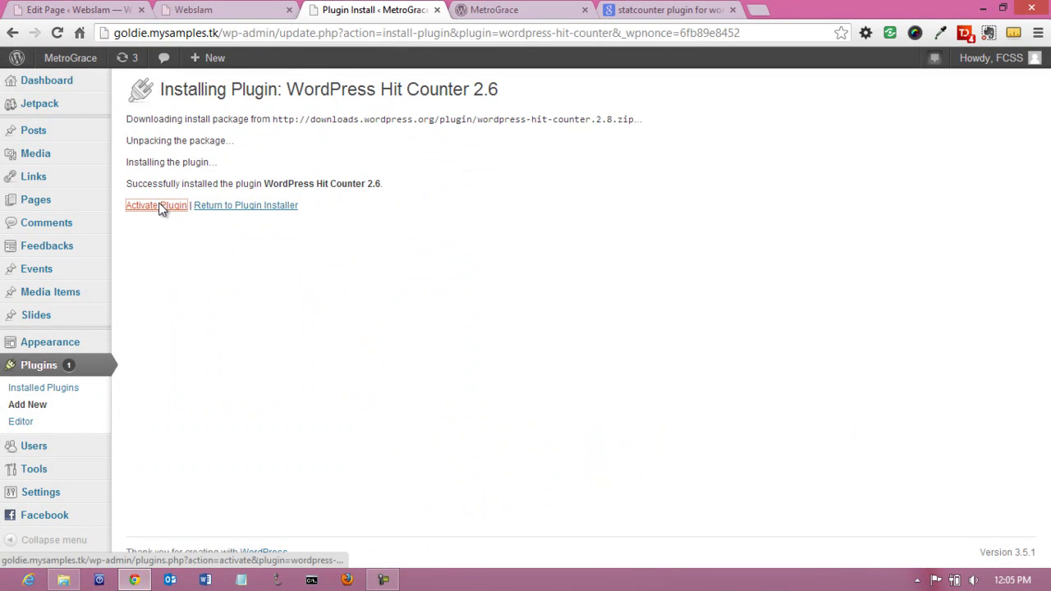
{"action": "left_click", "coordinate": [160, 207]}
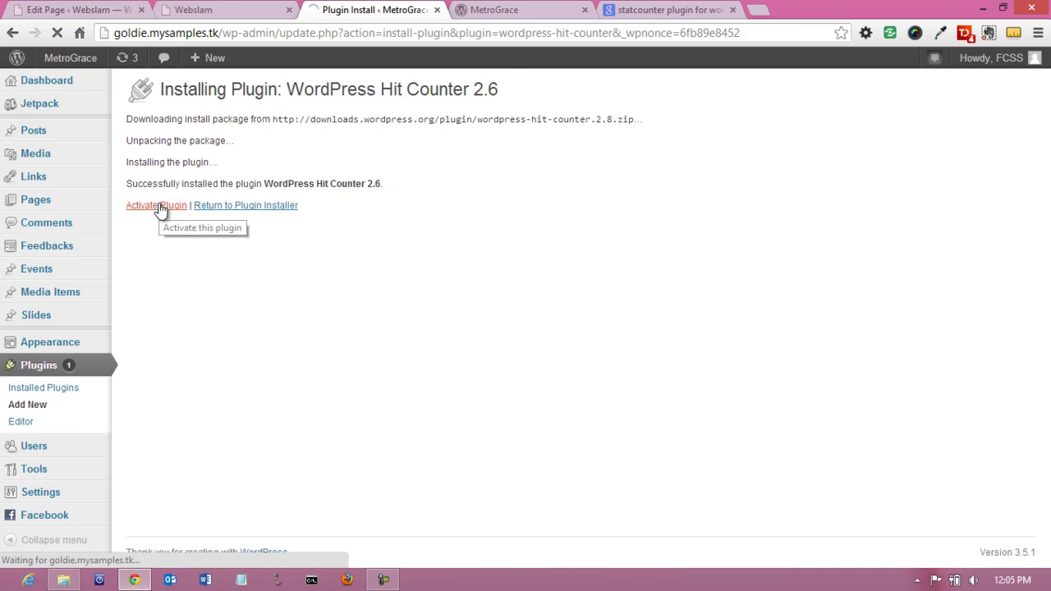
{"action": "left_click", "coordinate": [640, 10]}
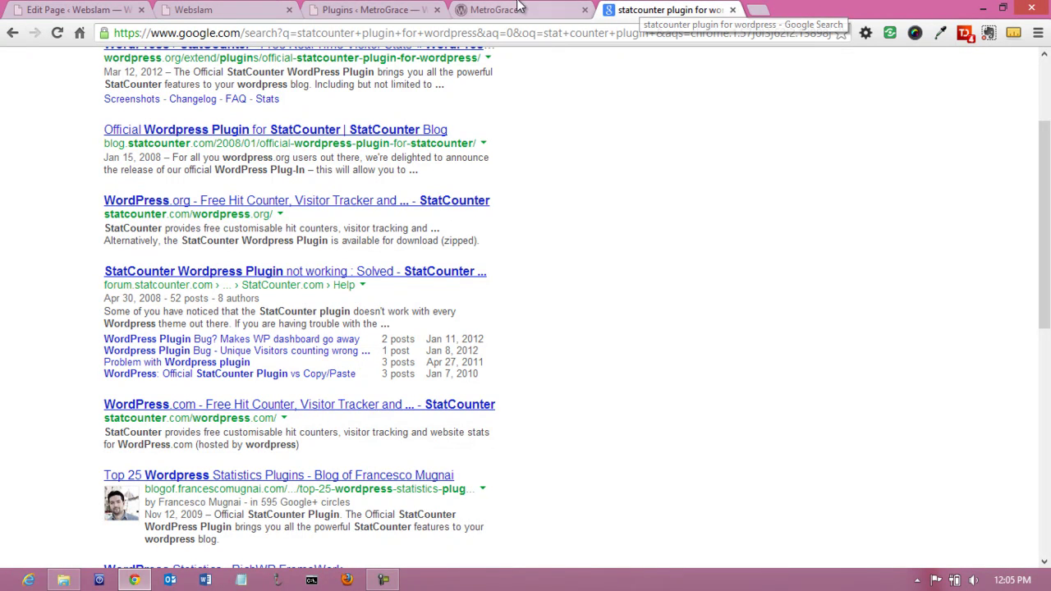
{"action": "left_click", "coordinate": [415, 9]}
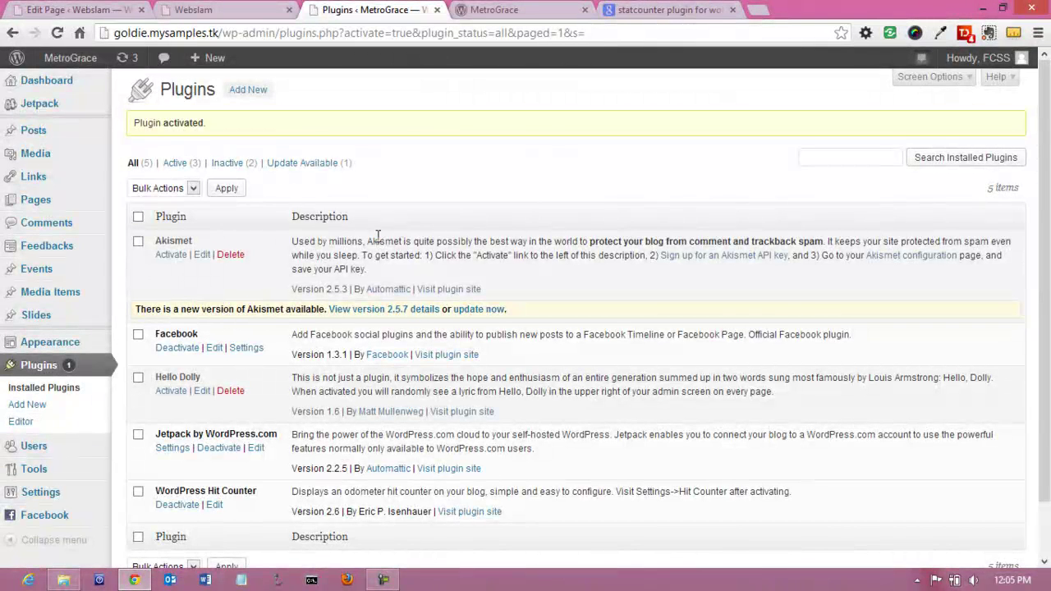
{"action": "scroll", "coordinate": [394, 221], "scroll_direction": "down", "scroll_amount": 1}
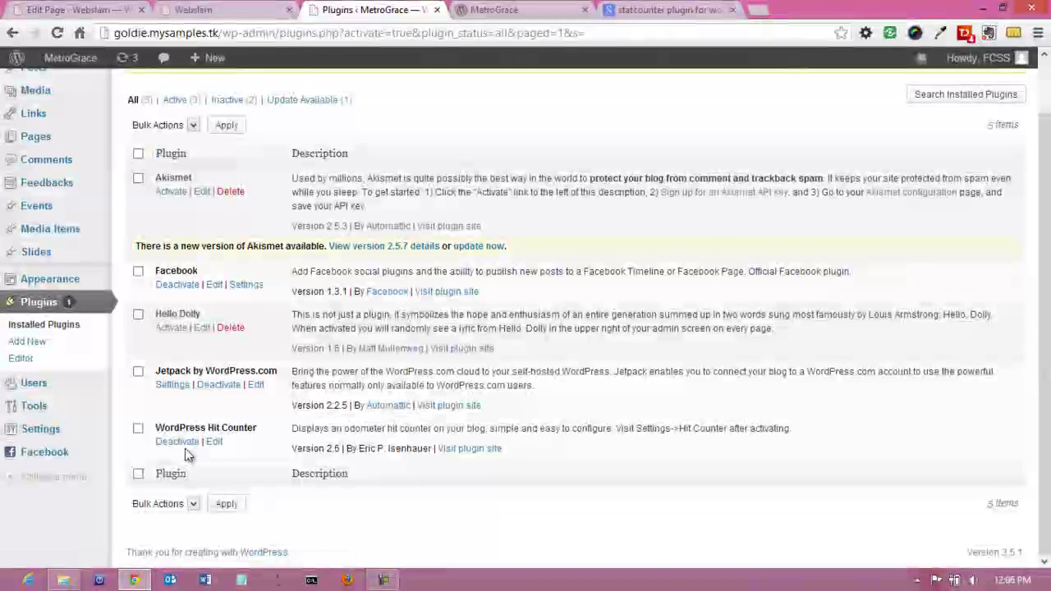
{"action": "left_click", "coordinate": [175, 100]}
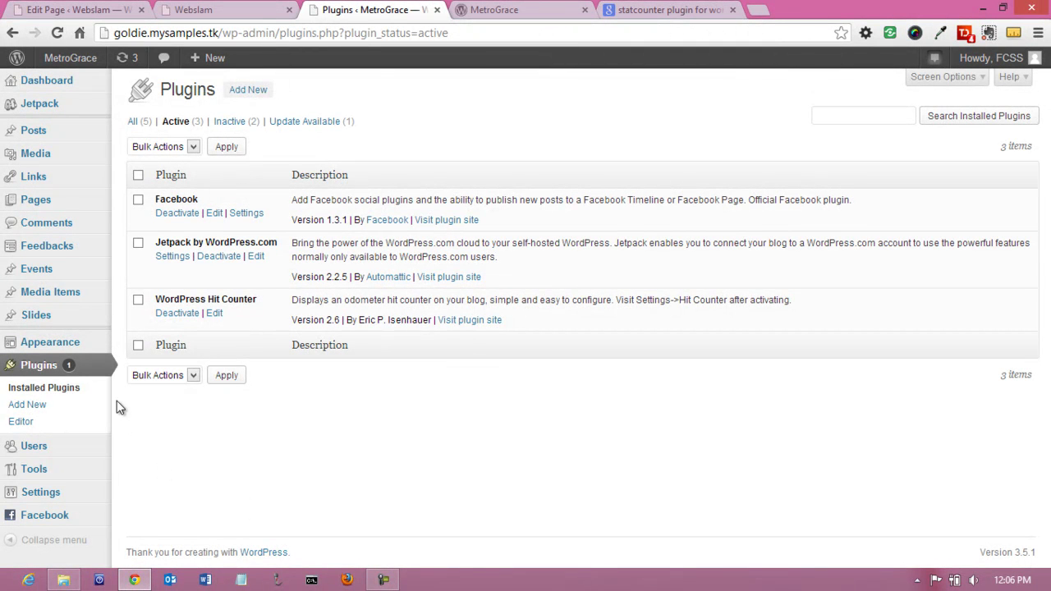
{"action": "mouse_move", "coordinate": [82, 345]}
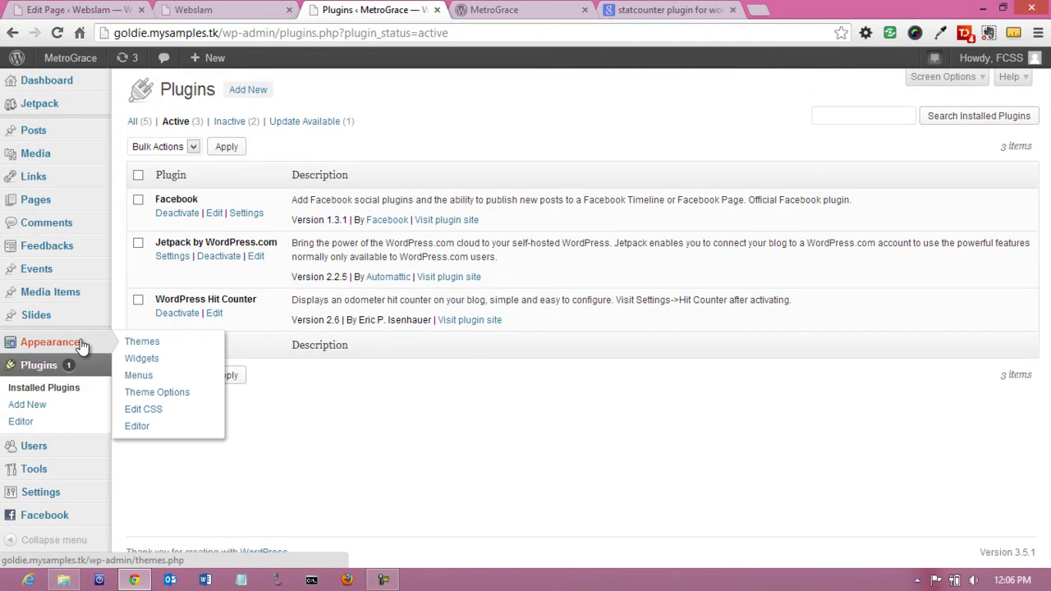
{"action": "left_click", "coordinate": [142, 357]}
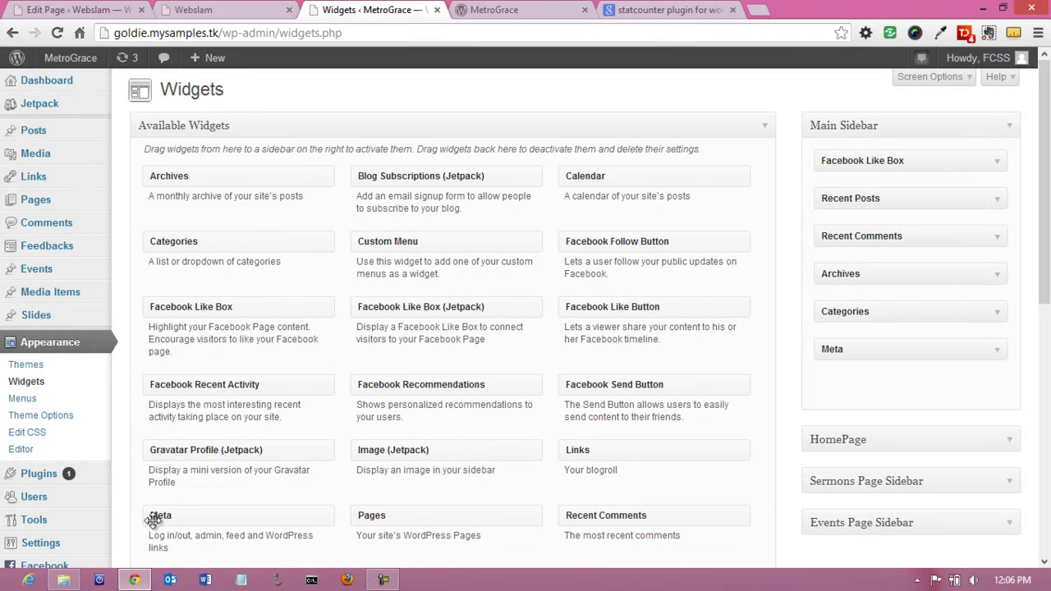
Expand the HomePage sidebar and compare its widgets with the live site footer.
{"action": "scroll", "coordinate": [794, 495], "scroll_direction": "down", "scroll_amount": 1}
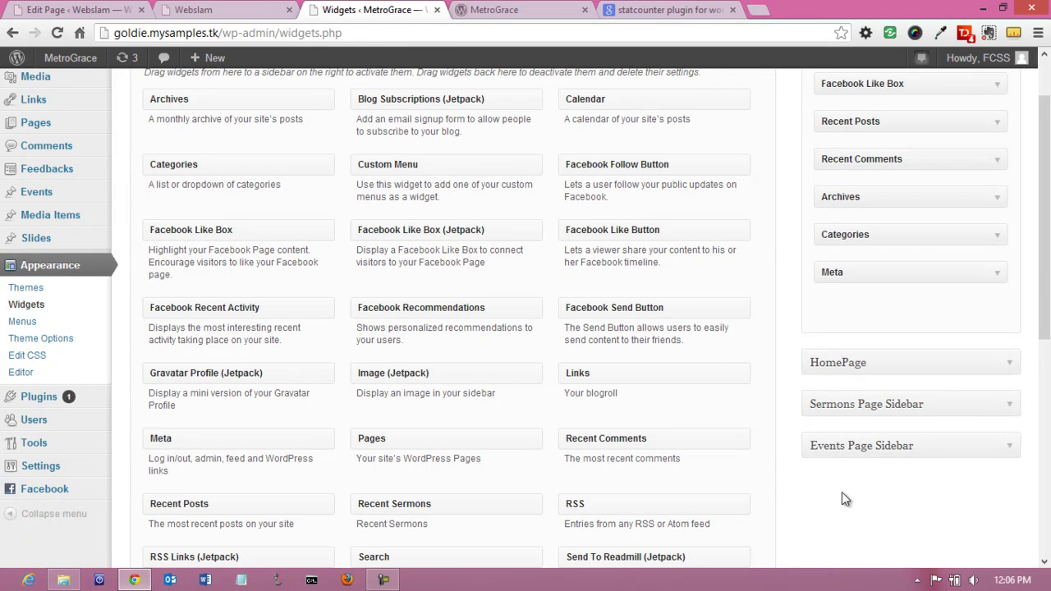
{"action": "left_click", "coordinate": [1009, 367]}
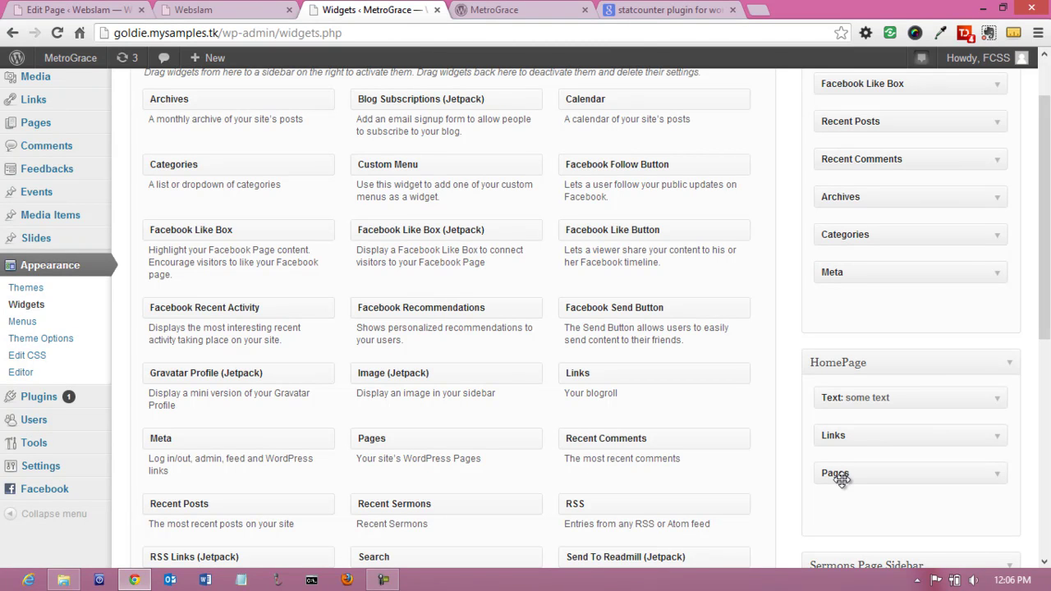
{"action": "scroll", "coordinate": [839, 478], "scroll_direction": "down", "scroll_amount": 1}
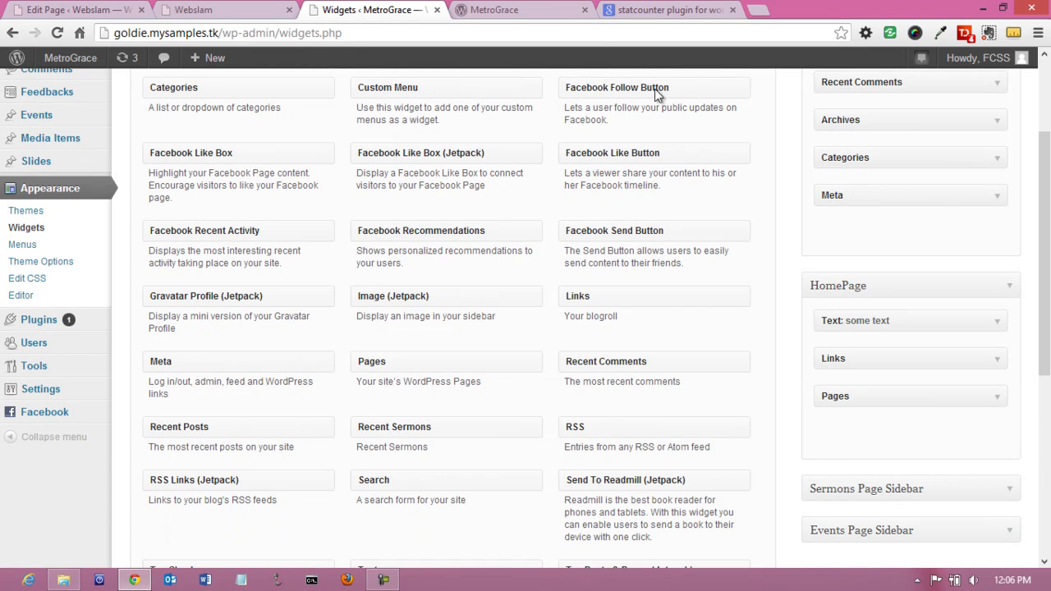
{"action": "left_click", "coordinate": [540, 11]}
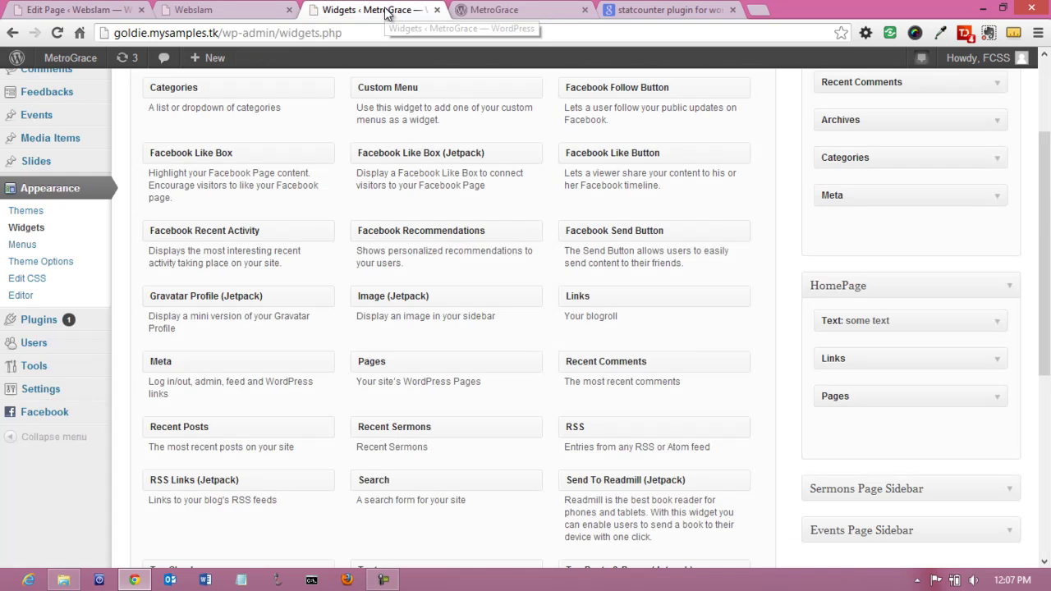
{"action": "left_click", "coordinate": [405, 6]}
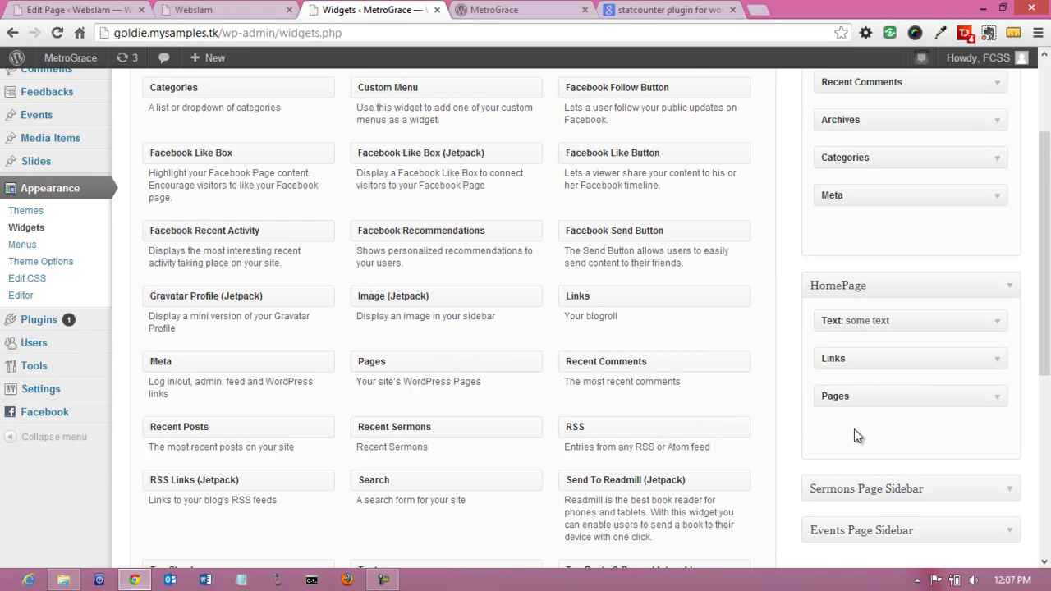
{"action": "scroll", "coordinate": [854, 435], "scroll_direction": "up", "scroll_amount": 3}
{"action": "scroll", "coordinate": [854, 435], "scroll_direction": "down", "scroll_amount": 4}
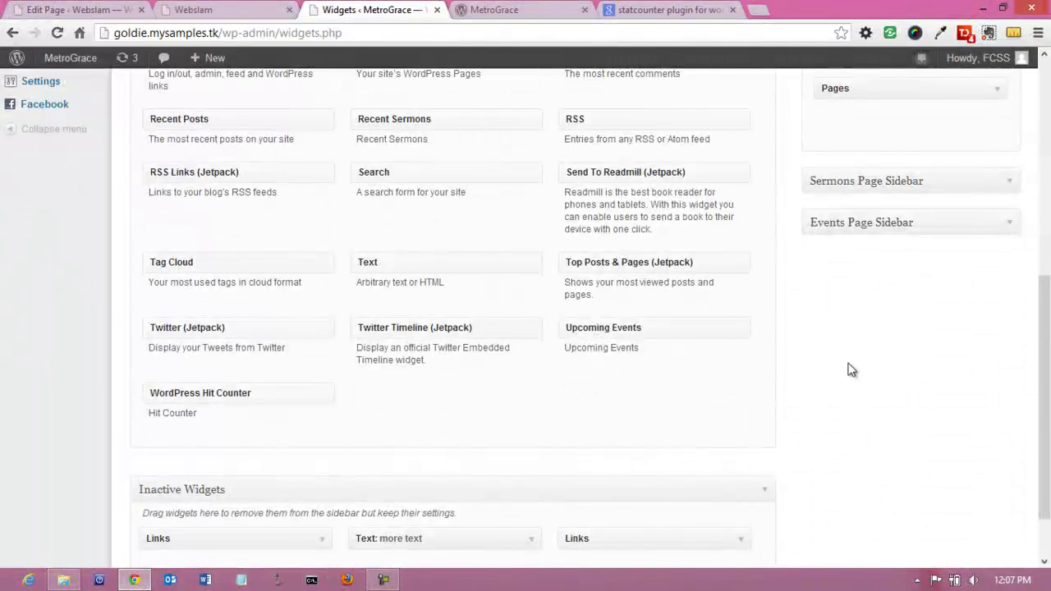
{"action": "scroll", "coordinate": [846, 328], "scroll_direction": "up", "scroll_amount": 2}
Move the Pages, Links and Text widgets from HomePage into Inactive Widgets.
{"action": "left_click_drag", "start_coordinate": [854, 245], "coordinate": [556, 481]}
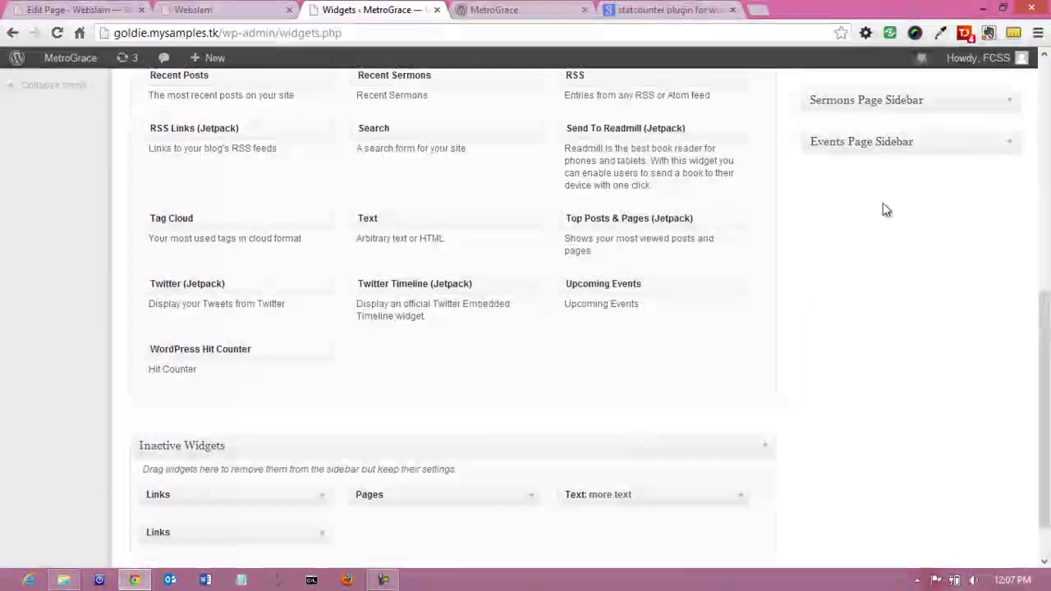
{"action": "scroll", "coordinate": [887, 210], "scroll_direction": "up", "scroll_amount": 2}
{"action": "left_click_drag", "start_coordinate": [837, 160], "coordinate": [596, 518]}
{"action": "scroll", "coordinate": [938, 288], "scroll_direction": "up", "scroll_amount": 2}
{"action": "left_click_drag", "start_coordinate": [903, 199], "coordinate": [567, 484]}
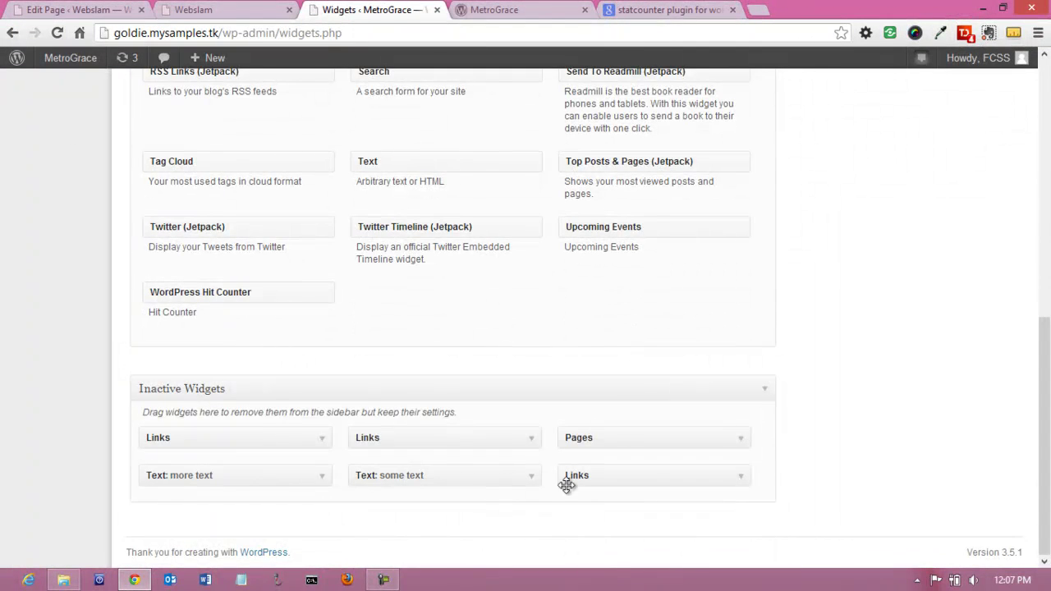
{"action": "scroll", "coordinate": [851, 462], "scroll_direction": "up", "scroll_amount": 2}
{"action": "left_click", "coordinate": [505, 9]}
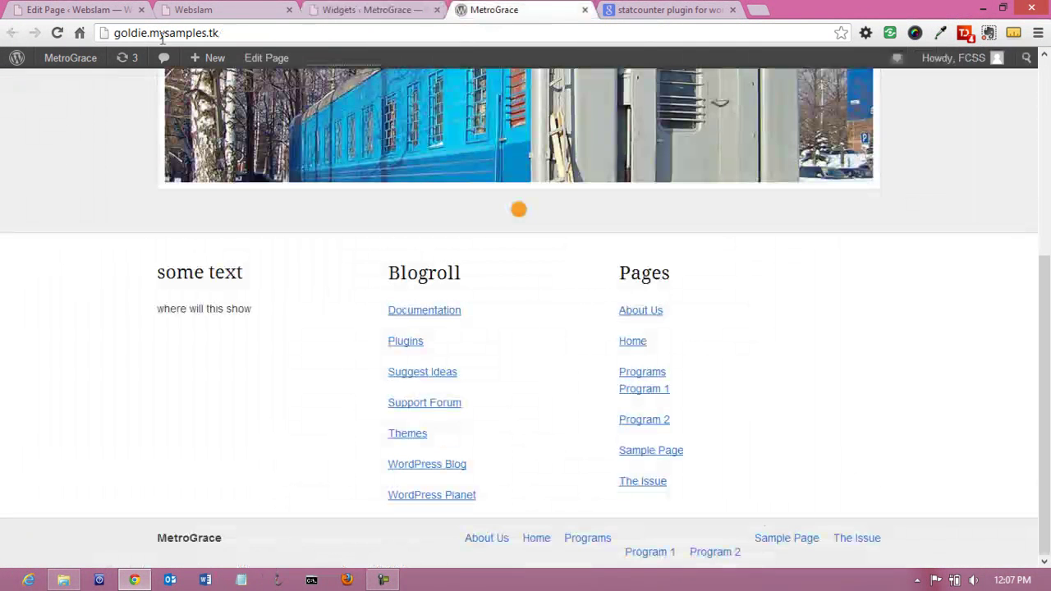
Reload the MetroGrace site to confirm the footer widgets are gone, then return to Widgets.
{"action": "left_click", "coordinate": [57, 36]}
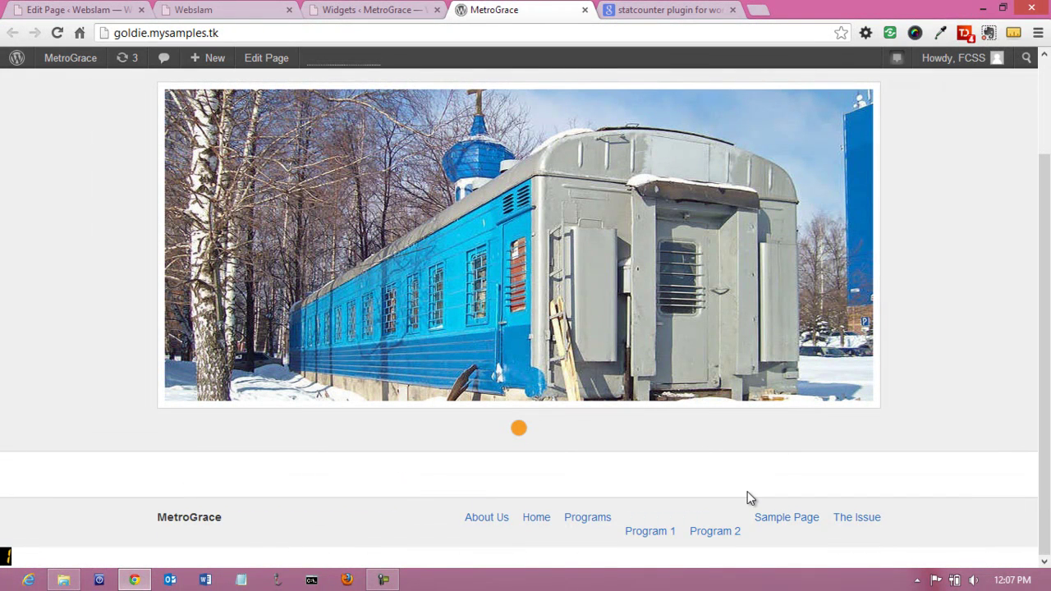
{"action": "left_click", "coordinate": [392, 11]}
{"action": "scroll", "coordinate": [884, 262], "scroll_direction": "up", "scroll_amount": 2}
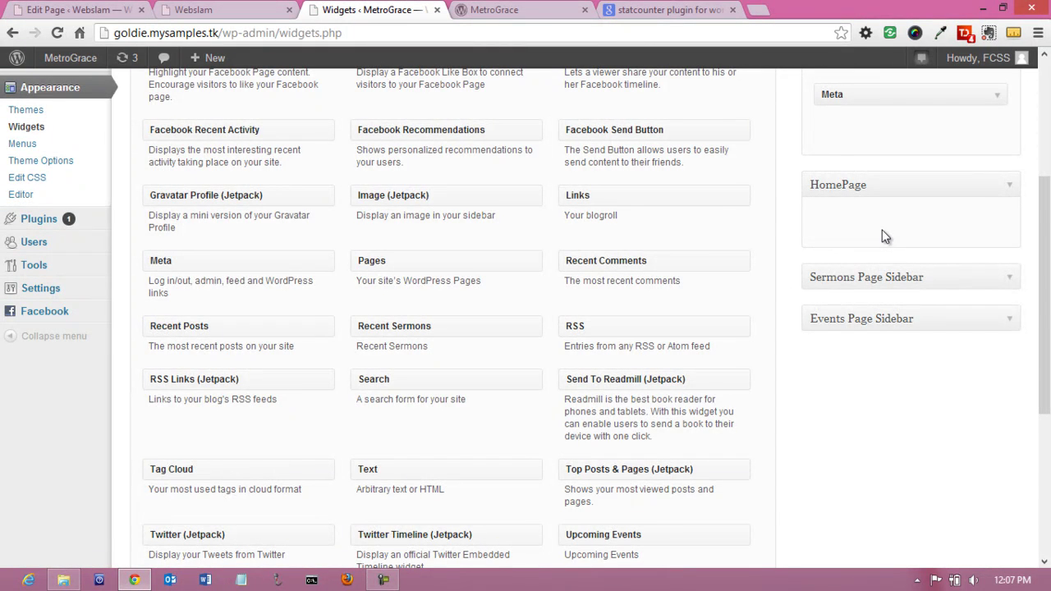
Drag Pages, Links and the 'some text' Text widget back into HomePage, then load Google in the site tab.
{"action": "scroll", "coordinate": [862, 262], "scroll_direction": "down", "scroll_amount": 4}
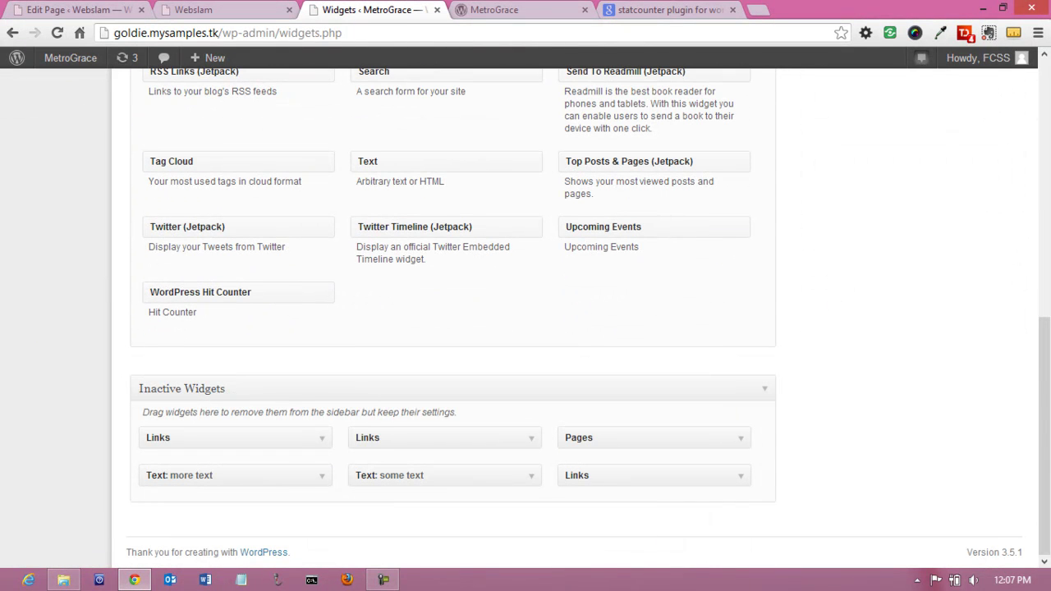
{"action": "scroll", "coordinate": [617, 533], "scroll_direction": "up", "scroll_amount": 1}
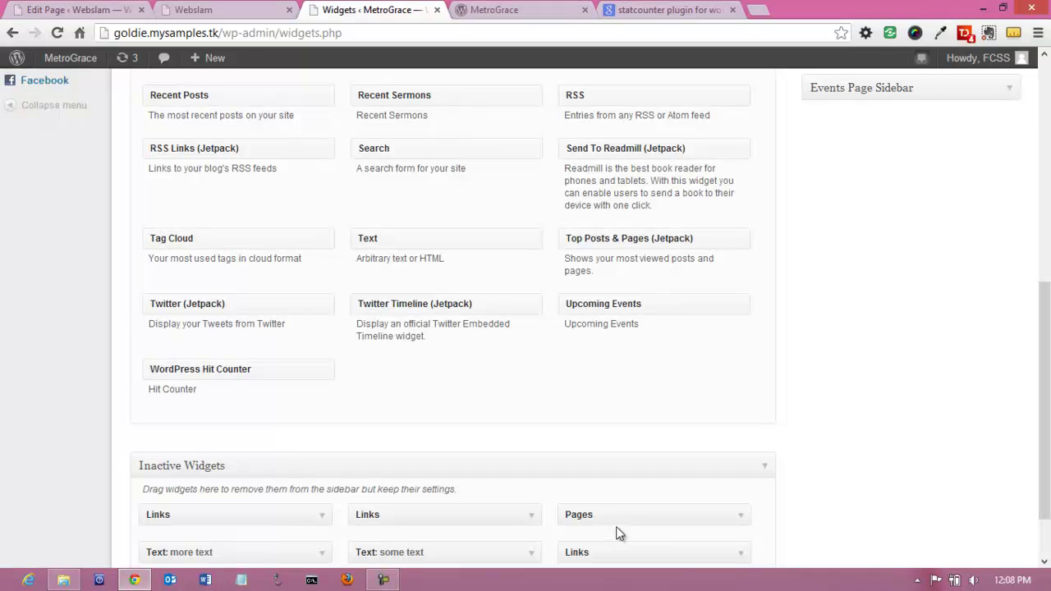
{"action": "left_click_drag", "start_coordinate": [627, 514], "coordinate": [900, 427]}
{"action": "scroll", "coordinate": [855, 398], "scroll_direction": "down", "scroll_amount": 2}
{"action": "left_click_drag", "start_coordinate": [412, 461], "coordinate": [907, 373]}
{"action": "scroll", "coordinate": [950, 294], "scroll_direction": "up", "scroll_amount": 2}
{"action": "scroll", "coordinate": [926, 484], "scroll_direction": "down", "scroll_amount": 5}
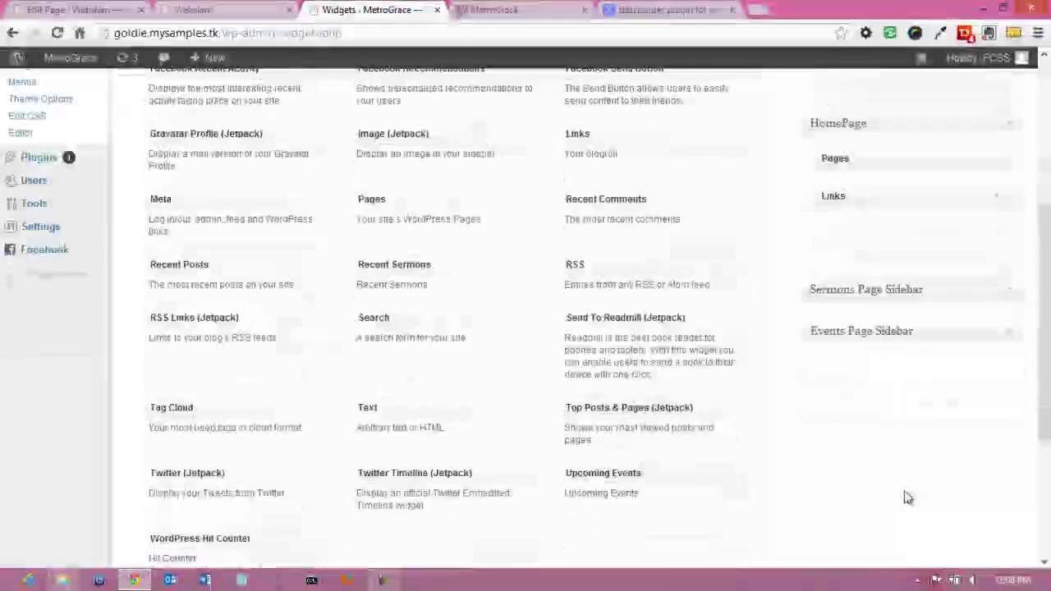
{"action": "left_click_drag", "start_coordinate": [257, 492], "coordinate": [926, 284]}
{"action": "scroll", "coordinate": [961, 199], "scroll_direction": "up", "scroll_amount": 3}
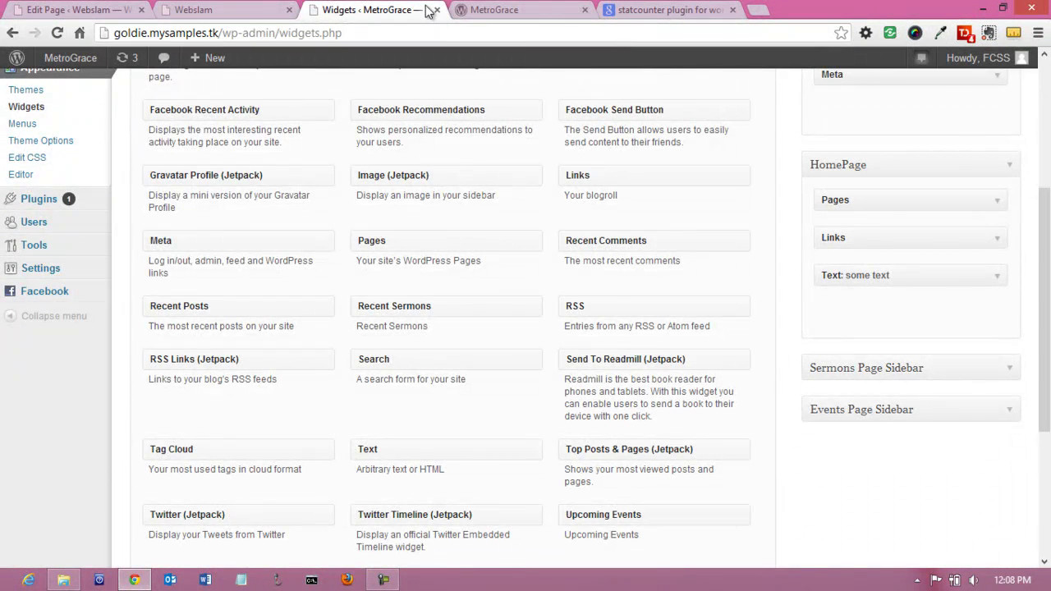
{"action": "left_click", "coordinate": [493, 9]}
{"action": "left_click", "coordinate": [79, 33]}
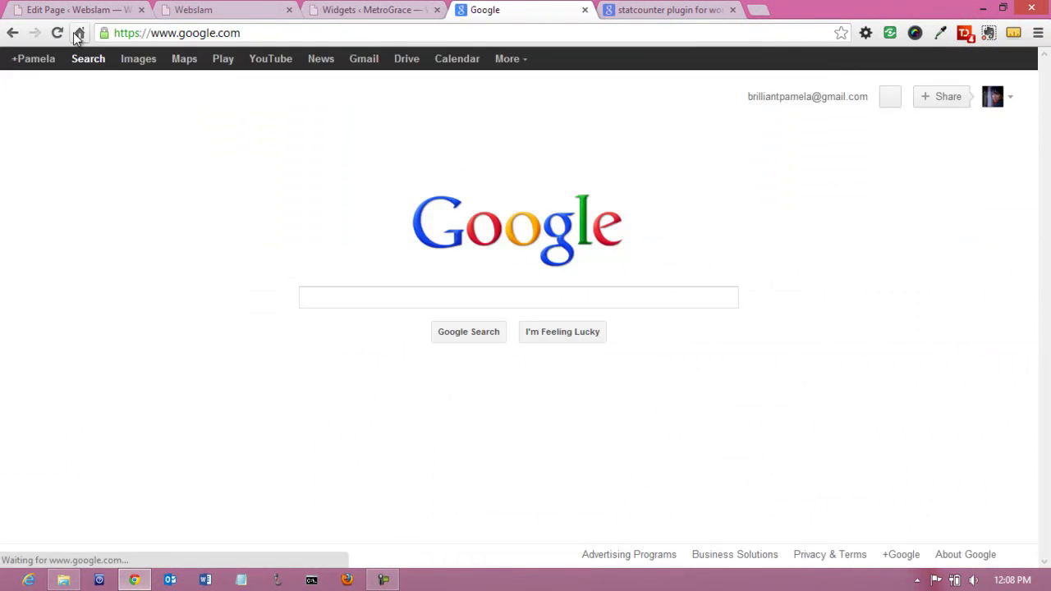
Reload the MetroGrace site to see Pages, Blogroll and 'some text' in the footer, then return to Widgets.
{"action": "left_click", "coordinate": [13, 33]}
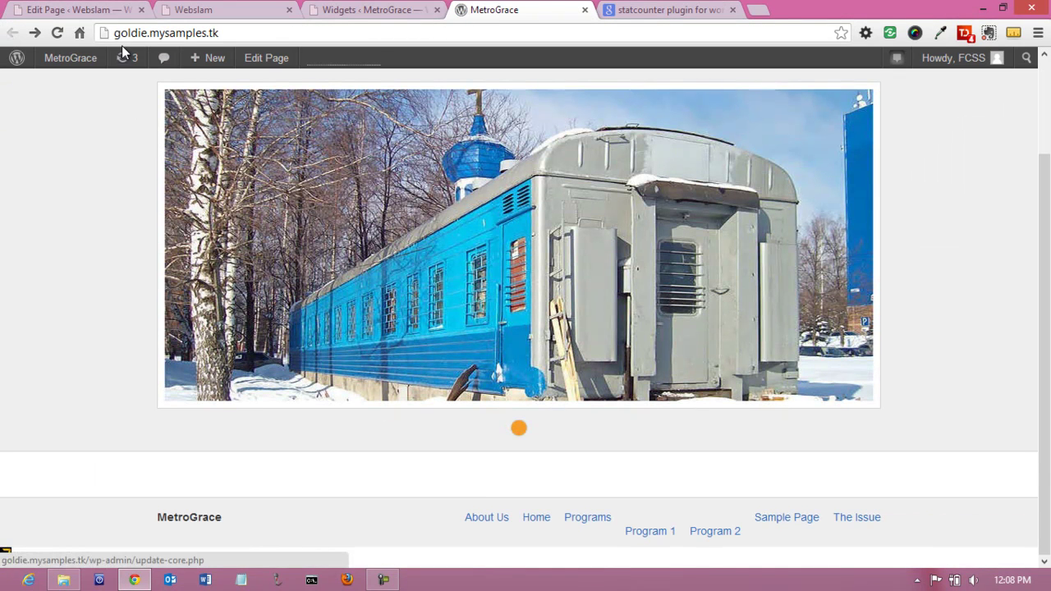
{"action": "left_click", "coordinate": [58, 34]}
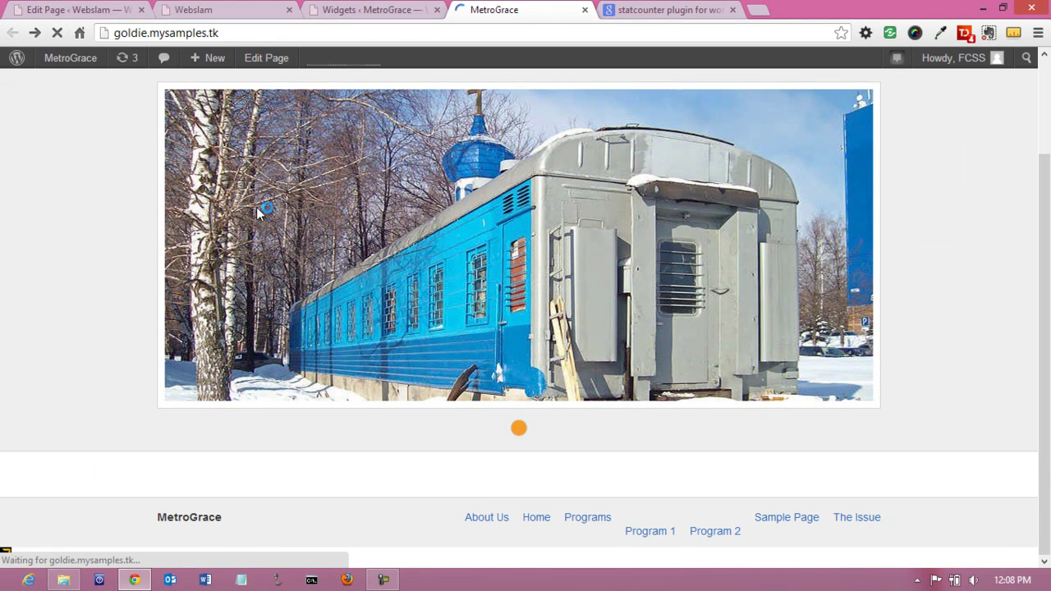
{"action": "scroll", "coordinate": [563, 320], "scroll_direction": "down", "scroll_amount": 3}
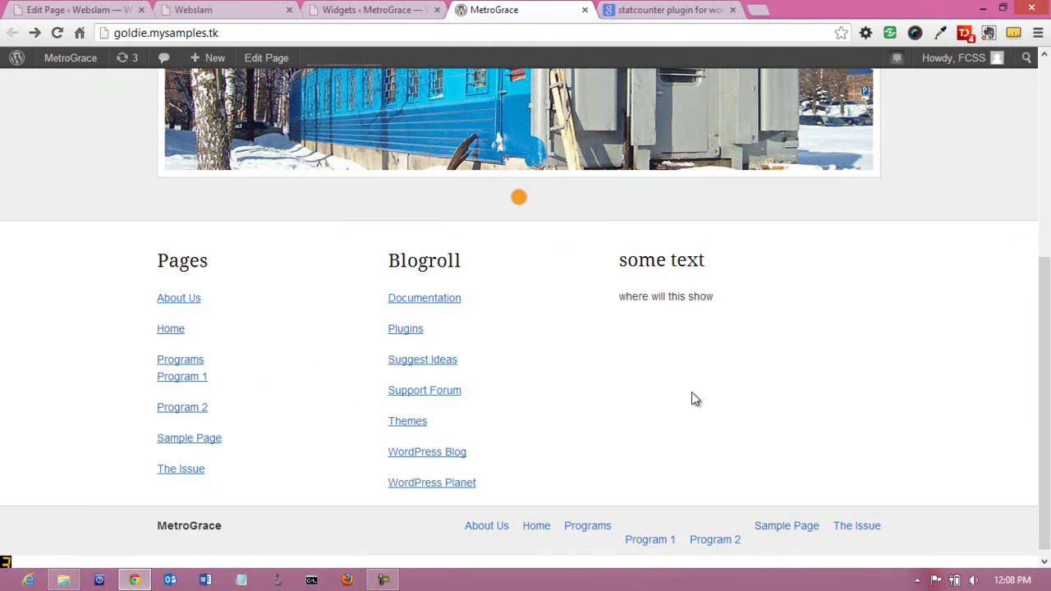
{"action": "left_click", "coordinate": [378, 12]}
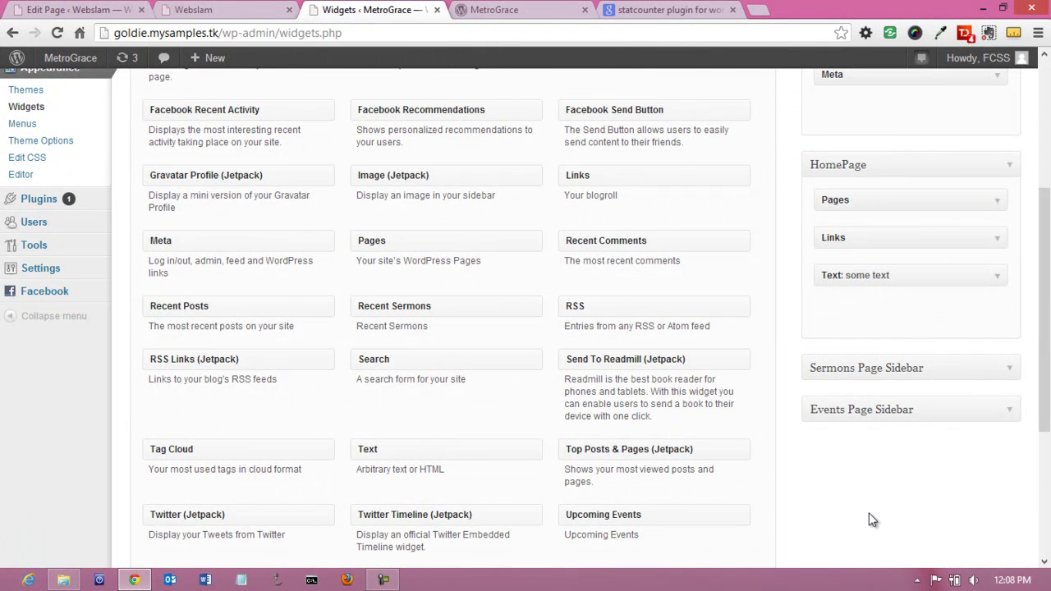
Drop WordPress Hit Counter into HomePage and drag the 'some text' Text widget out of it.
{"action": "scroll", "coordinate": [863, 522], "scroll_direction": "up", "scroll_amount": 1}
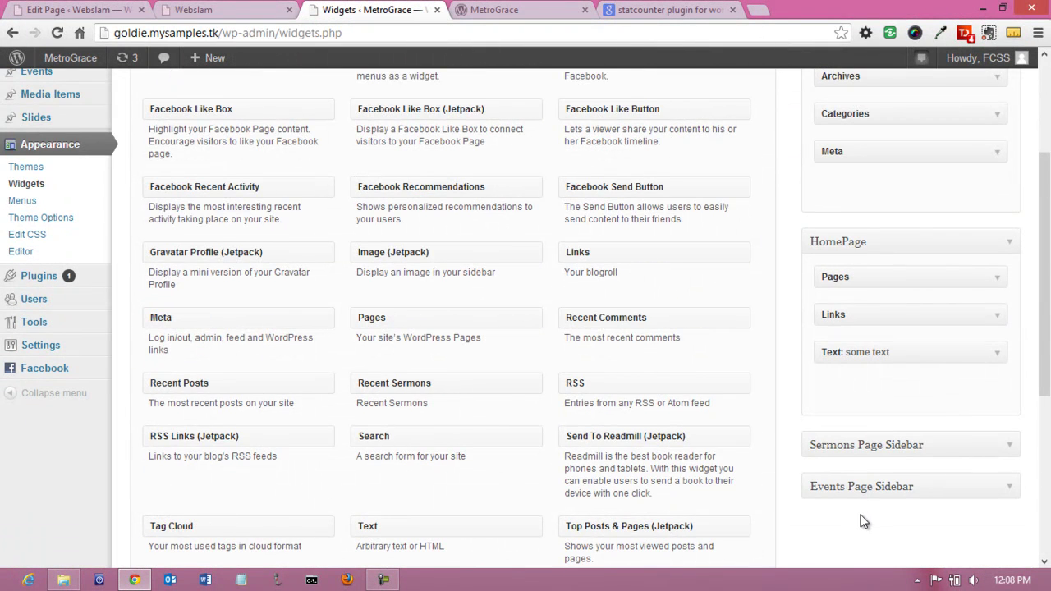
{"action": "scroll", "coordinate": [863, 521], "scroll_direction": "up", "scroll_amount": 3}
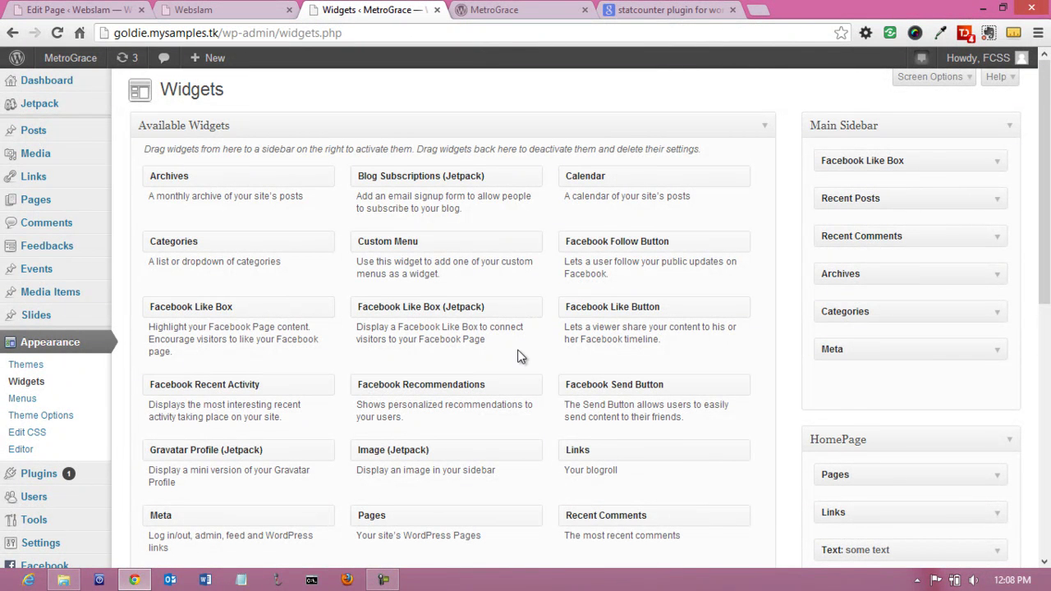
{"action": "scroll", "coordinate": [521, 356], "scroll_direction": "down", "scroll_amount": 1}
{"action": "scroll", "coordinate": [521, 357], "scroll_direction": "down", "scroll_amount": 1}
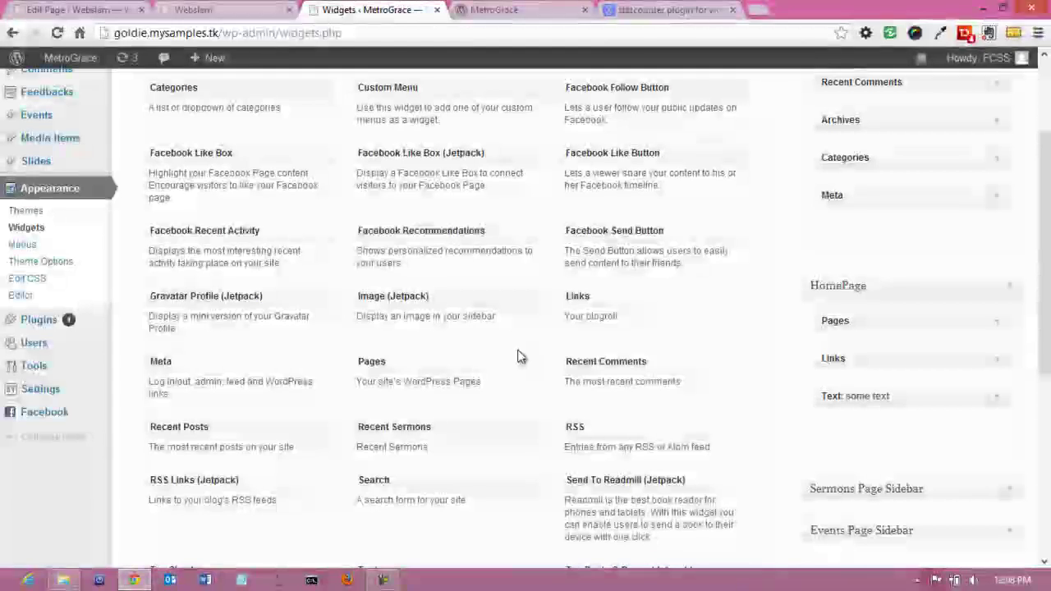
{"action": "scroll", "coordinate": [518, 351], "scroll_direction": "down", "scroll_amount": 1}
{"action": "scroll", "coordinate": [519, 353], "scroll_direction": "down", "scroll_amount": 1}
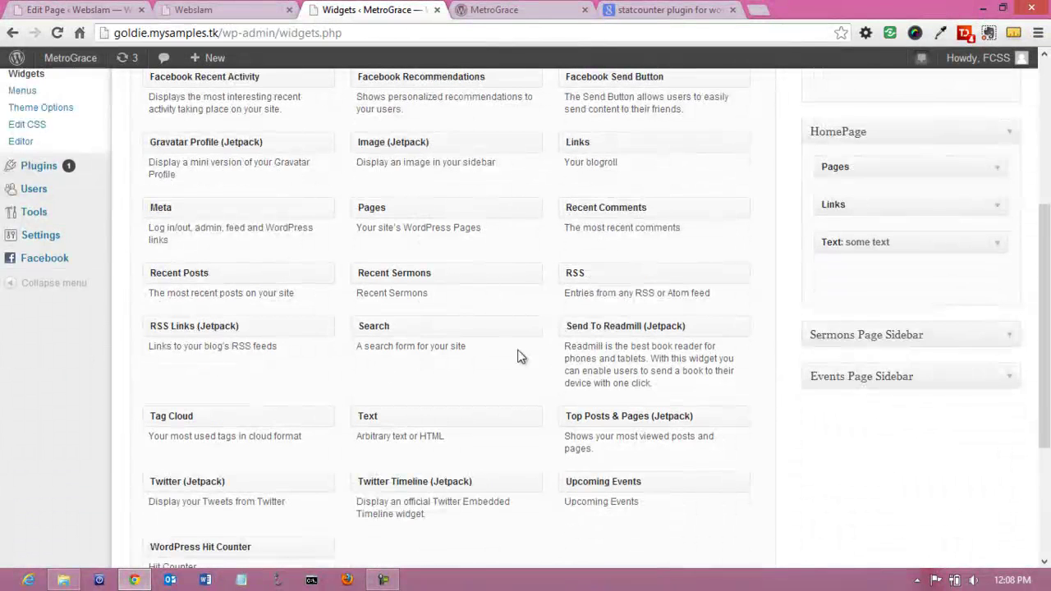
{"action": "scroll", "coordinate": [519, 356], "scroll_direction": "down", "scroll_amount": 1}
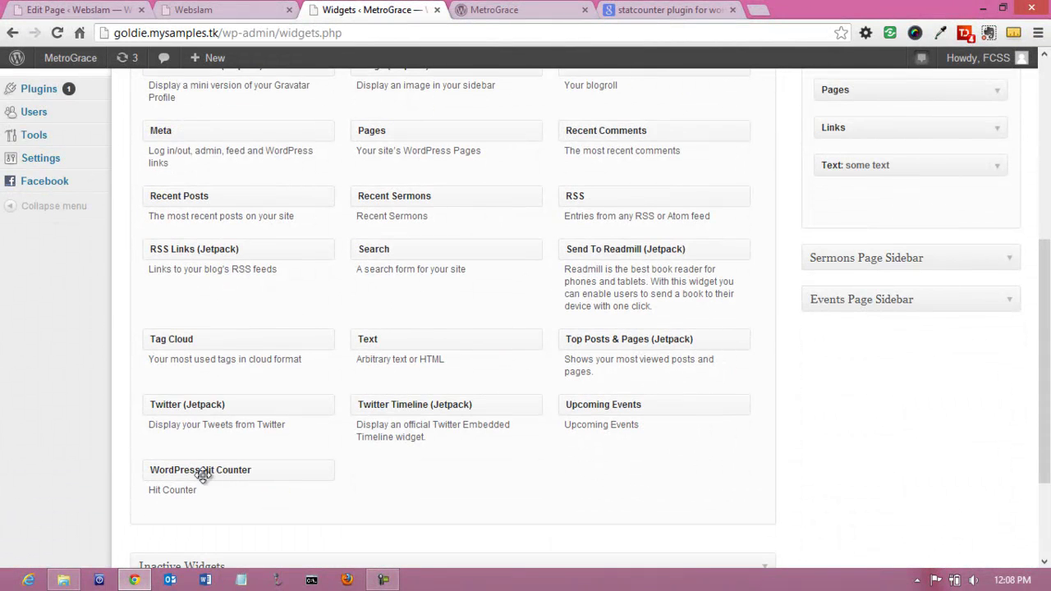
{"action": "left_click_drag", "start_coordinate": [225, 481], "coordinate": [928, 191]}
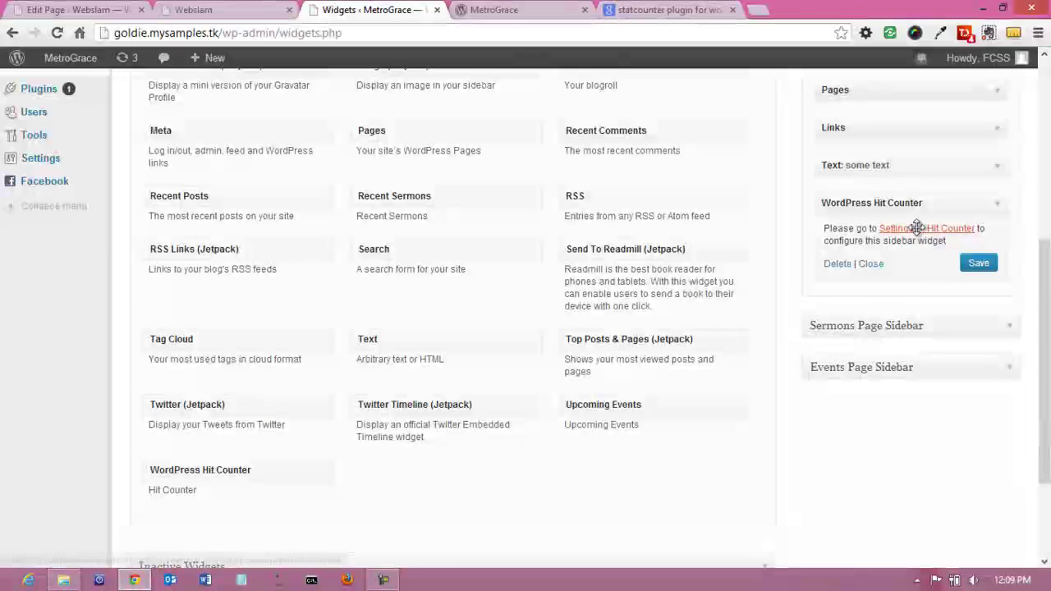
{"action": "left_click_drag", "start_coordinate": [912, 166], "coordinate": [410, 554]}
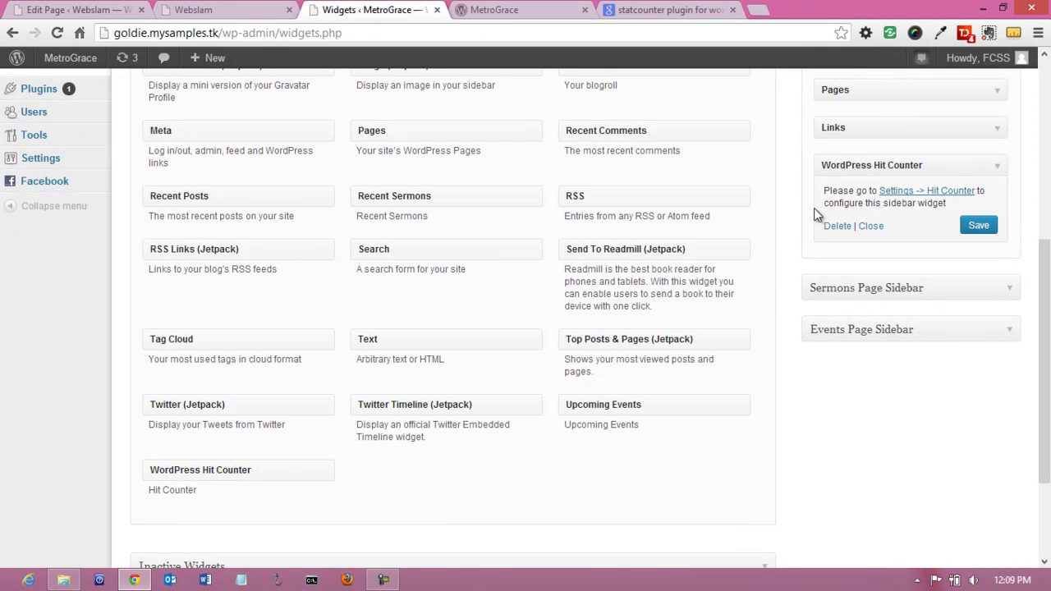
In the Hit Counter settings, turn off the author credit and enable Pad with zeros.
{"action": "left_click", "coordinate": [909, 193]}
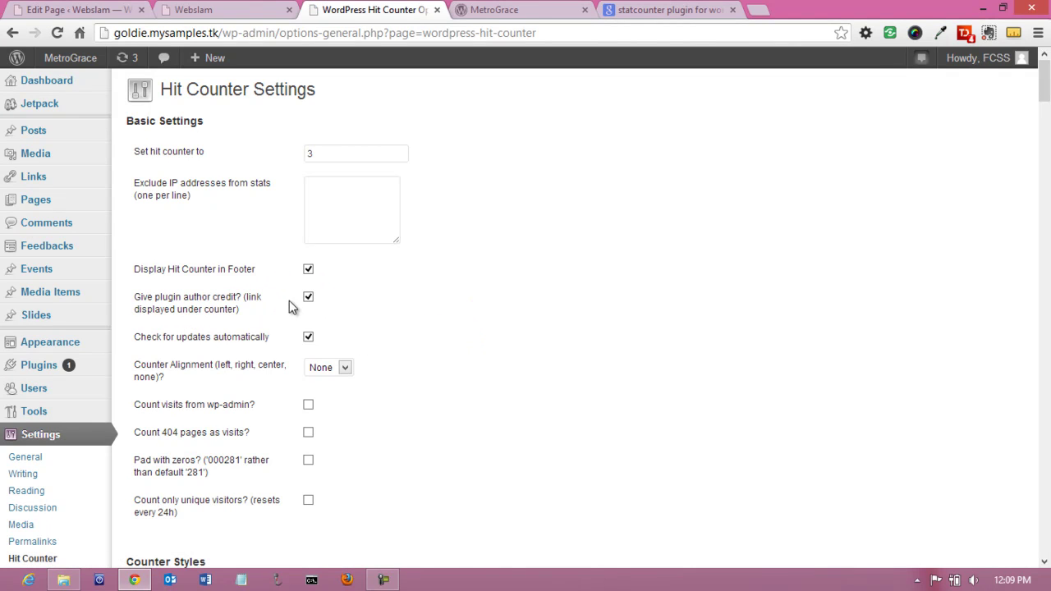
{"action": "left_click", "coordinate": [309, 299]}
{"action": "scroll", "coordinate": [450, 422], "scroll_direction": "down", "scroll_amount": 1}
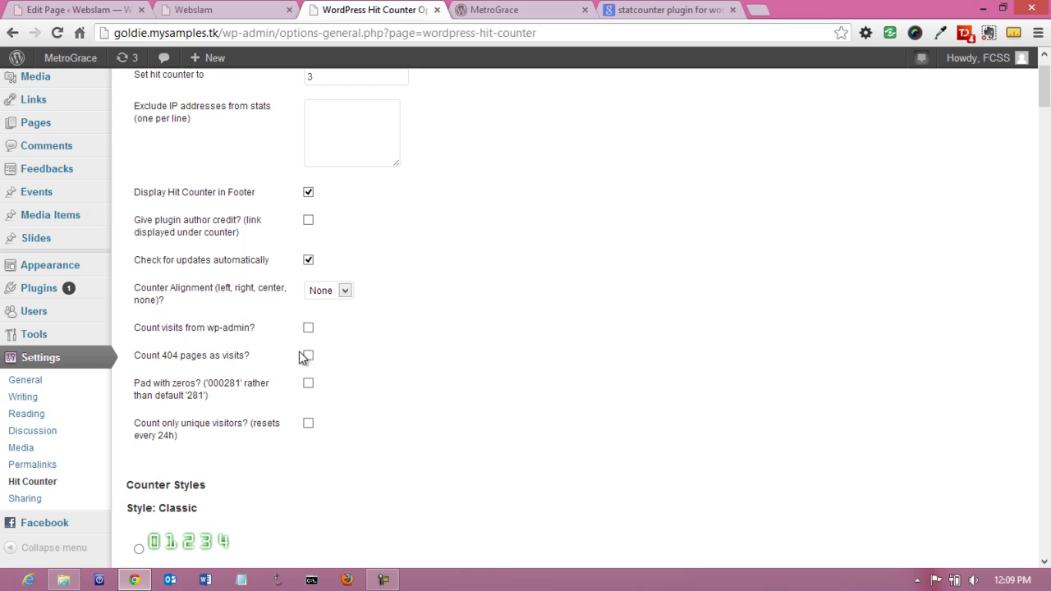
{"action": "scroll", "coordinate": [351, 413], "scroll_direction": "down", "scroll_amount": 1}
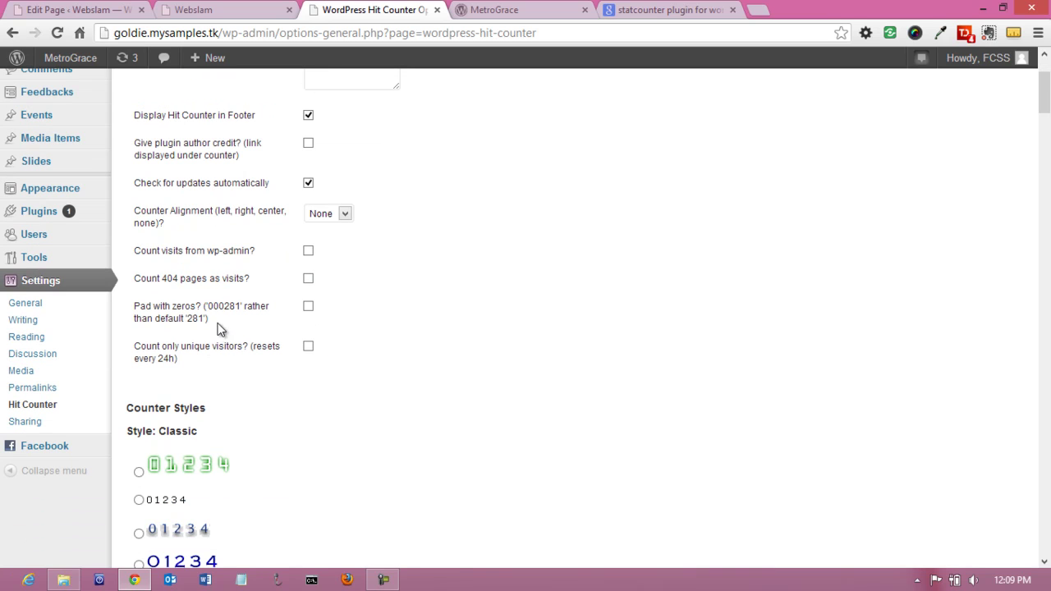
{"action": "left_click", "coordinate": [309, 309]}
Choose a blue digit style and save the Hit Counter settings.
{"action": "scroll", "coordinate": [406, 449], "scroll_direction": "down", "scroll_amount": 1}
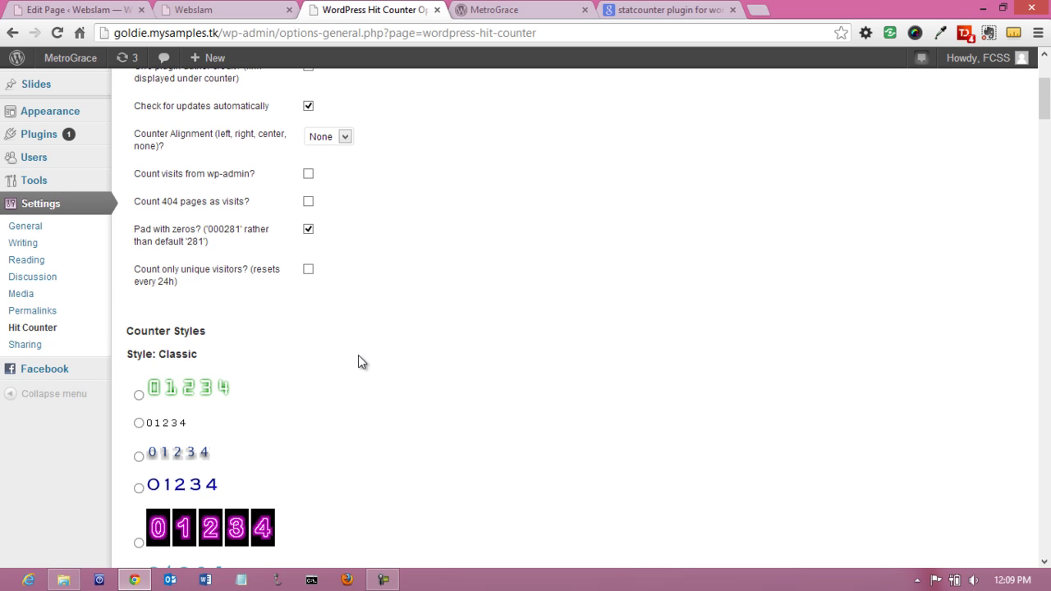
{"action": "scroll", "coordinate": [358, 356], "scroll_direction": "down", "scroll_amount": 2}
{"action": "scroll", "coordinate": [358, 356], "scroll_direction": "down", "scroll_amount": 3}
{"action": "scroll", "coordinate": [358, 355], "scroll_direction": "up", "scroll_amount": 3}
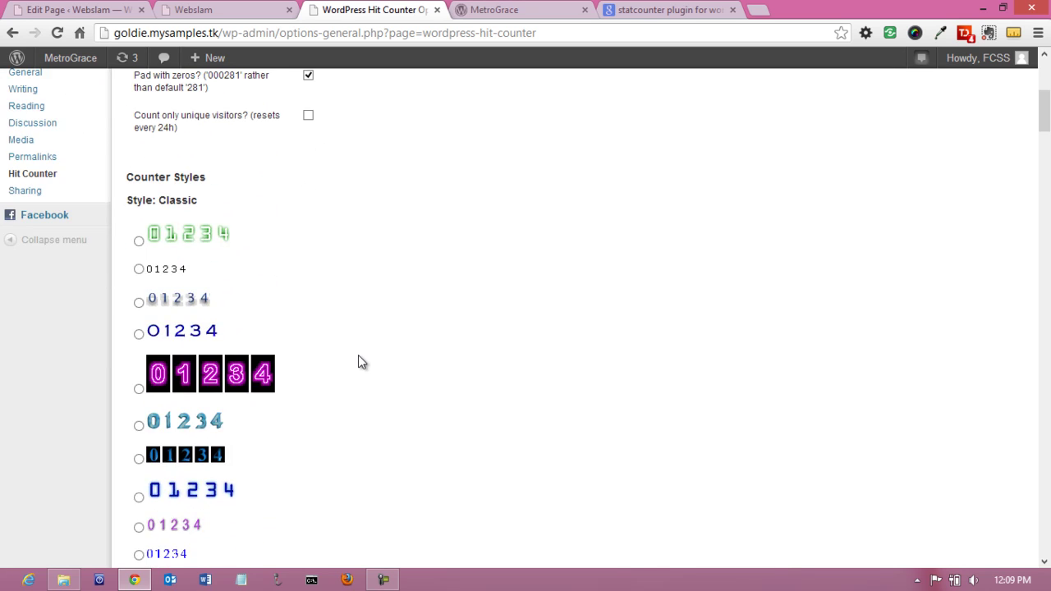
{"action": "scroll", "coordinate": [436, 435], "scroll_direction": "down", "scroll_amount": 12}
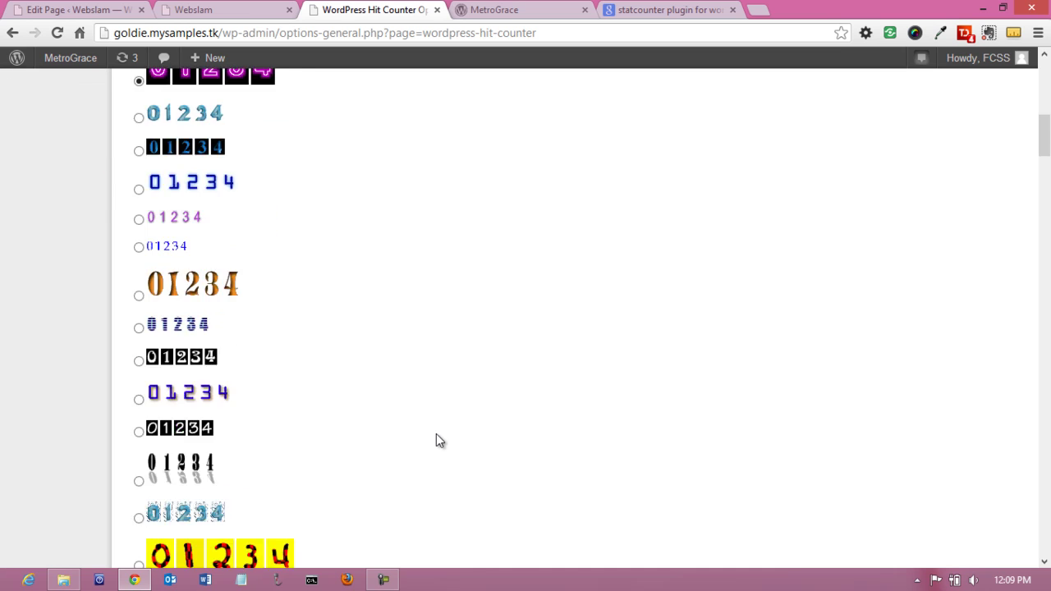
{"action": "scroll", "coordinate": [328, 361], "scroll_direction": "up", "scroll_amount": 1}
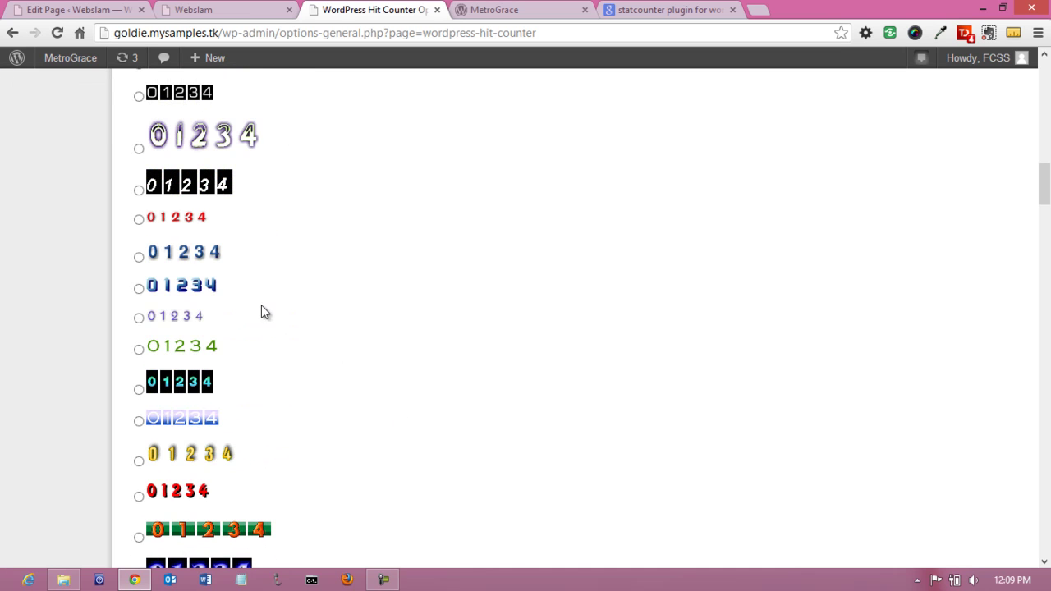
{"action": "left_click", "coordinate": [140, 259]}
{"action": "scroll", "coordinate": [483, 385], "scroll_direction": "down", "scroll_amount": 14}
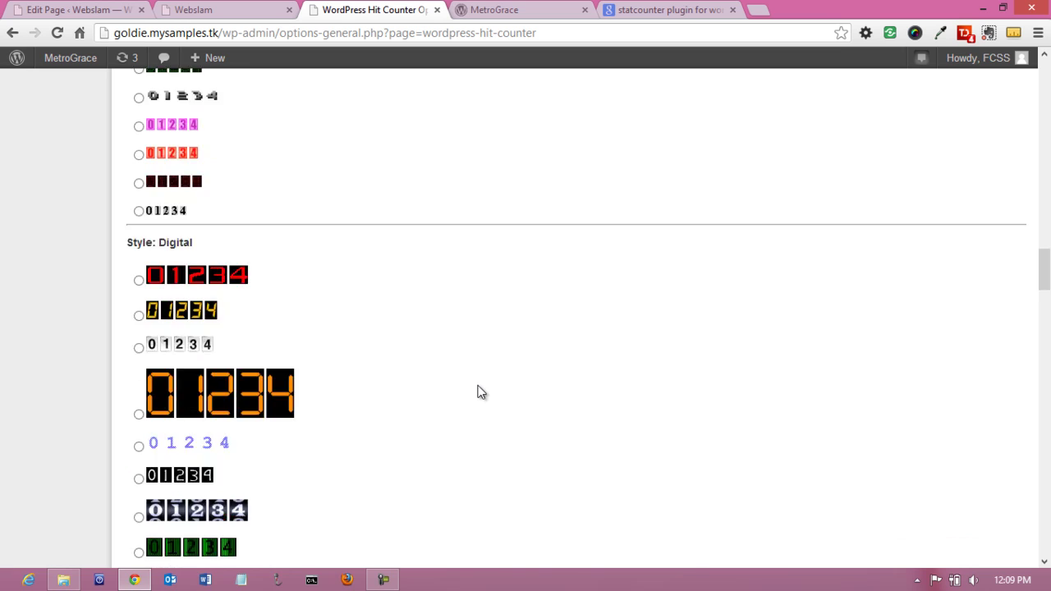
{"action": "scroll", "coordinate": [482, 397], "scroll_direction": "down", "scroll_amount": 10}
{"action": "left_click_drag", "start_coordinate": [1041, 488], "coordinate": [1041, 562]}
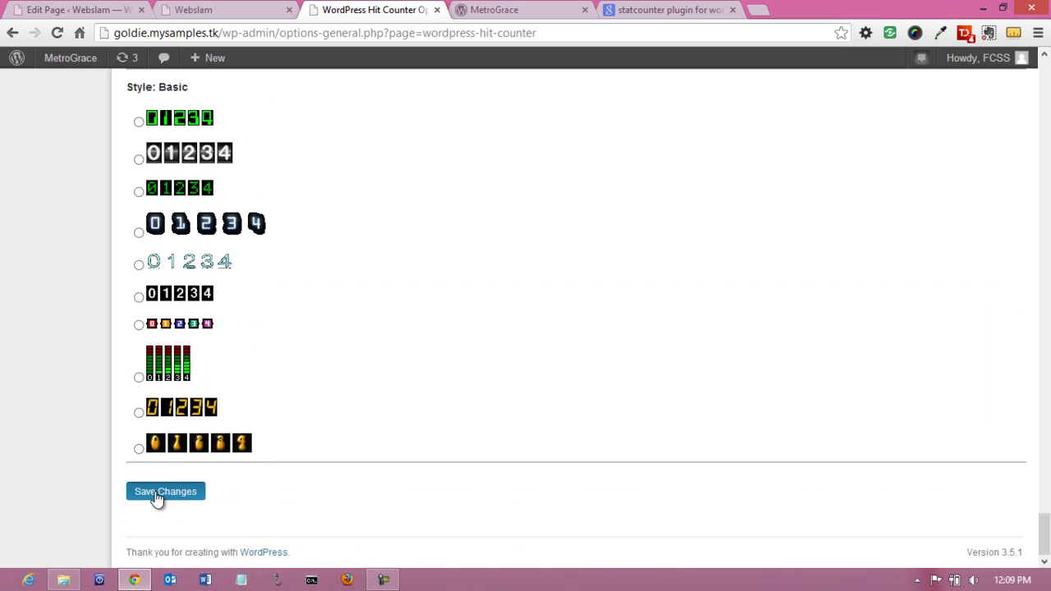
{"action": "left_click", "coordinate": [156, 496]}
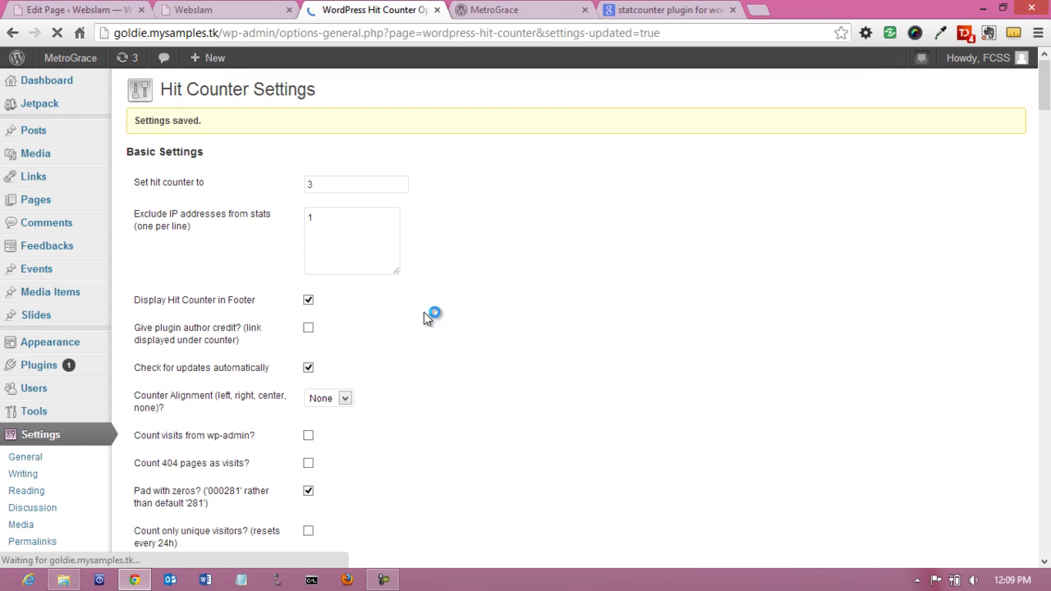
{"action": "left_click", "coordinate": [515, 12]}
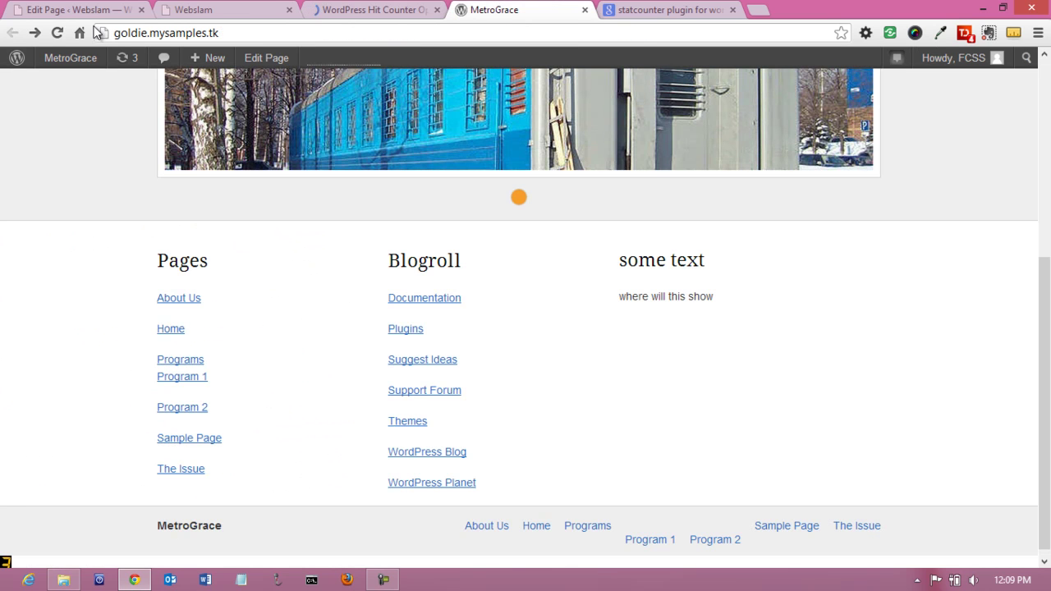
Reload MetroGrace to confirm the footer counter shows 0000004, then return to Hit Counter Settings.
{"action": "left_click", "coordinate": [58, 33]}
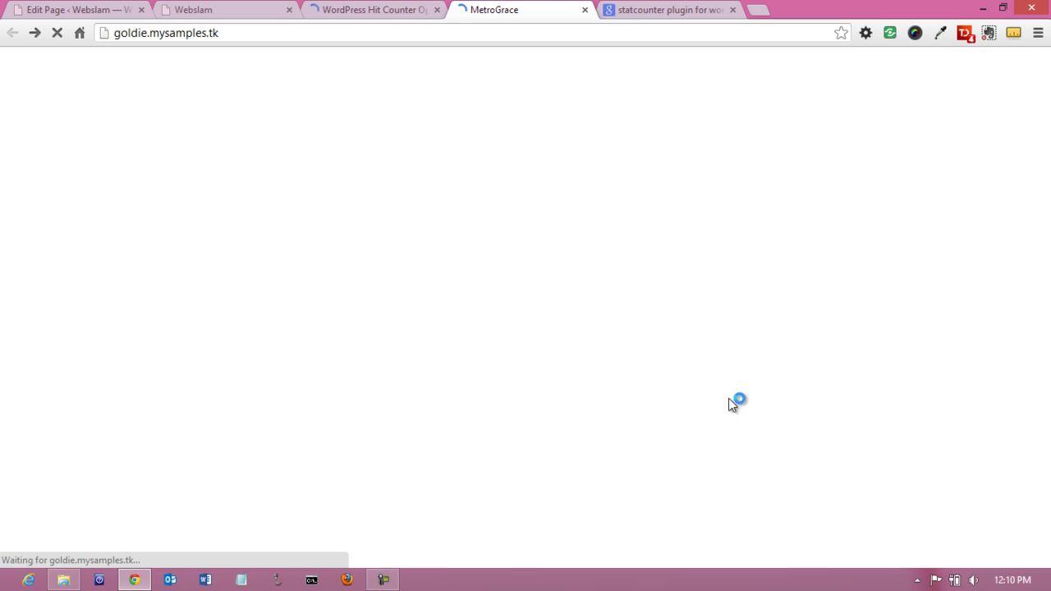
{"action": "scroll", "coordinate": [788, 411], "scroll_direction": "down", "scroll_amount": 2}
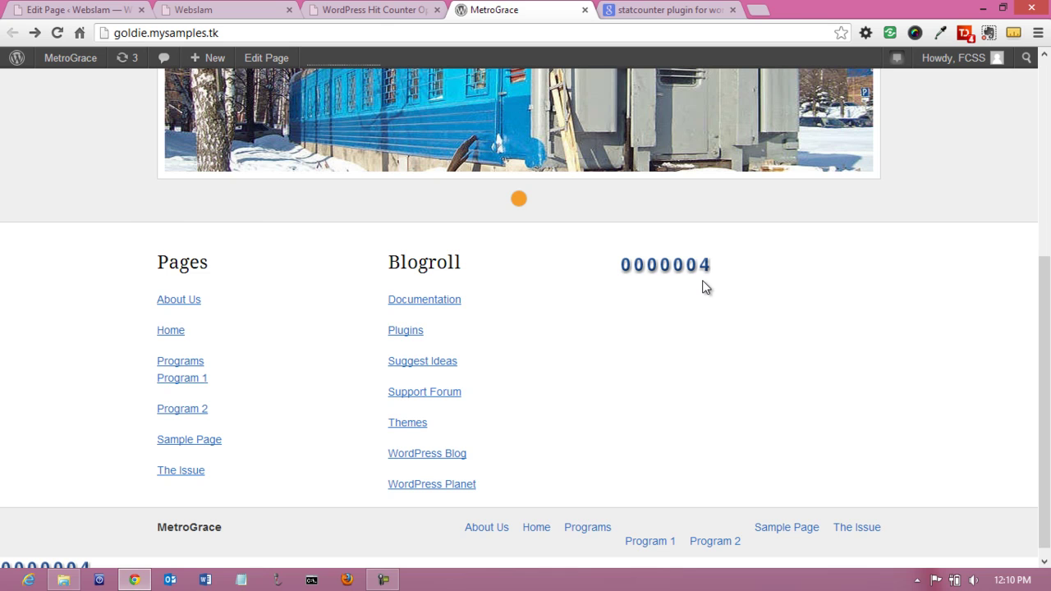
{"action": "left_click", "coordinate": [350, 12]}
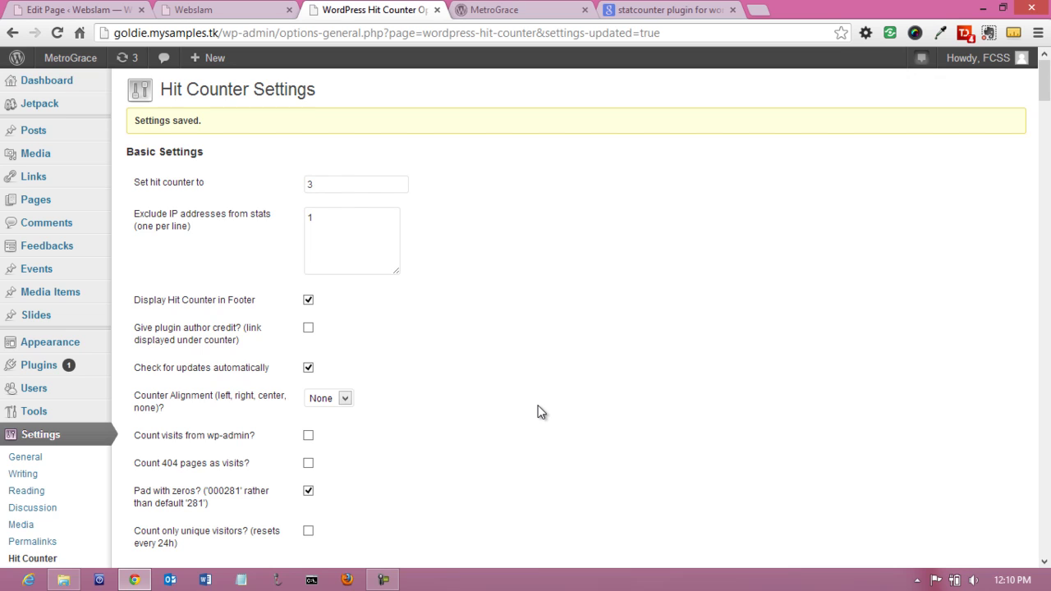
{"action": "scroll", "coordinate": [538, 411], "scroll_direction": "down", "scroll_amount": 2}
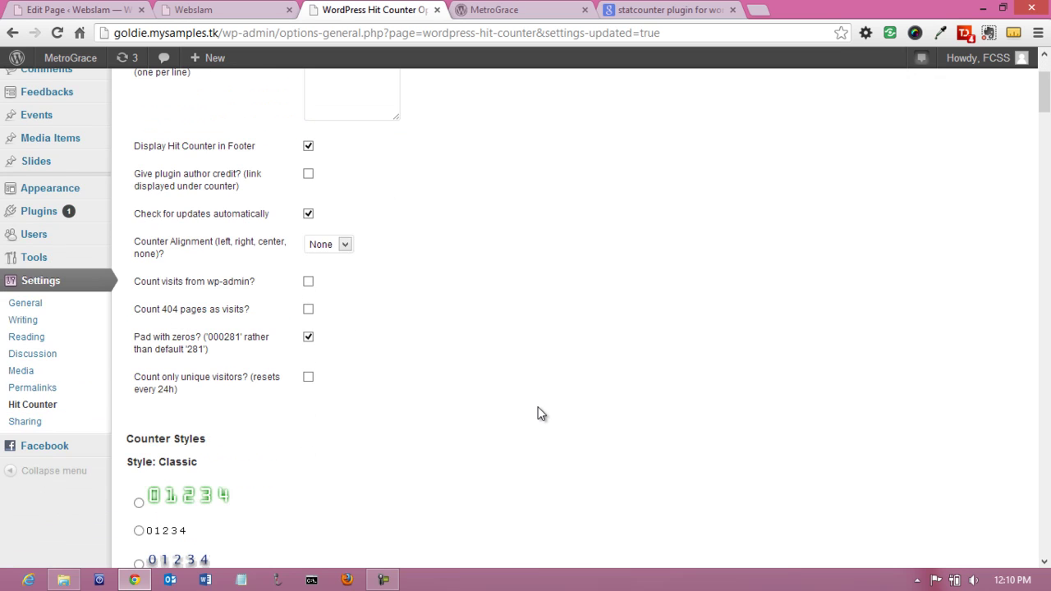
{"action": "scroll", "coordinate": [538, 413], "scroll_direction": "up", "scroll_amount": 2}
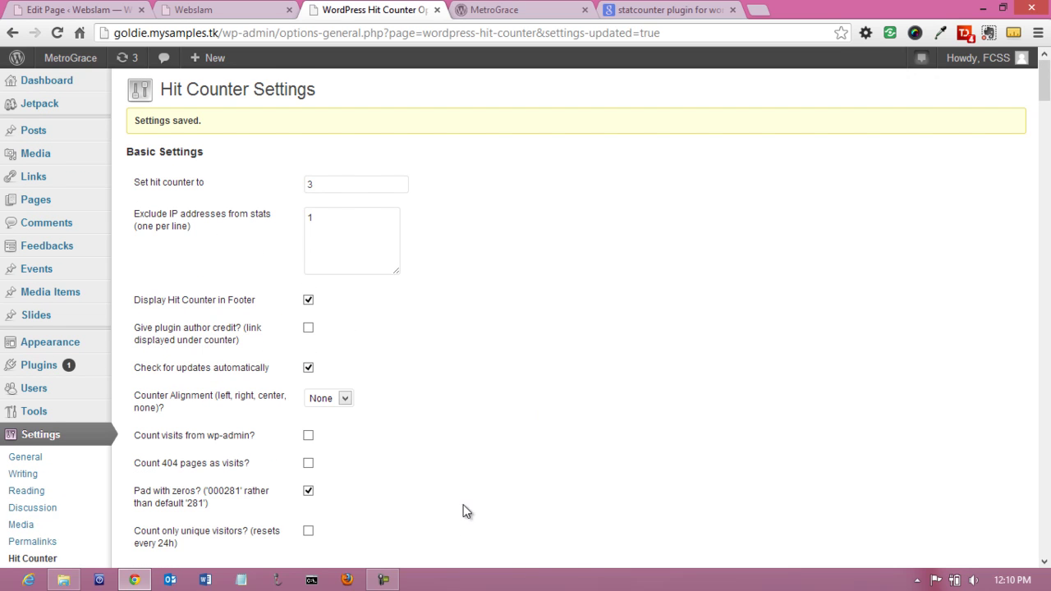